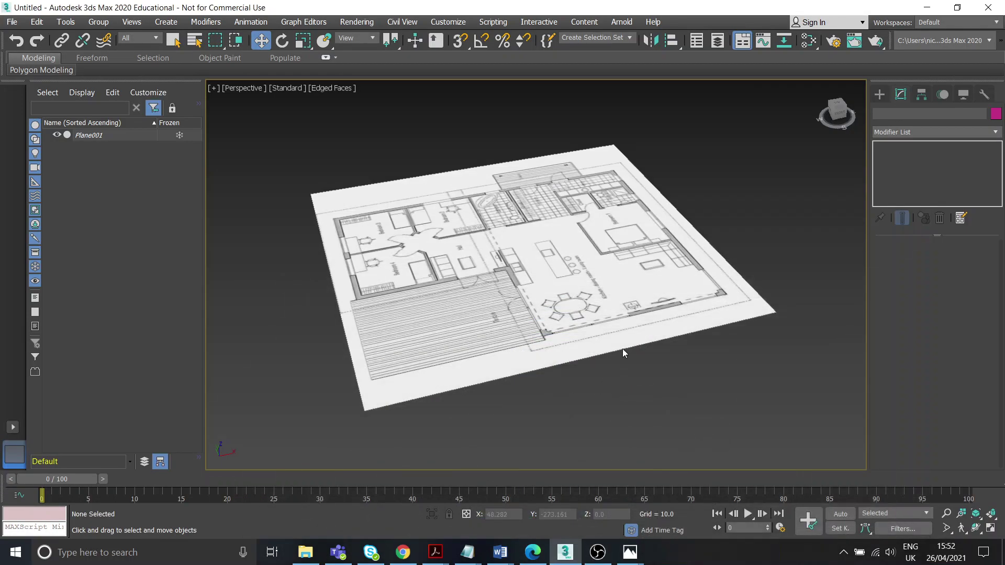
Step: Bring up the standard primitives and the four-view layout, and set the Top view to Default Shading
mouse_move(520, 269)
middle_mouse_down()
mouse_move(522, 279)
mouse_move(533, 257)
middle_mouse_up()
left_click(880, 95)
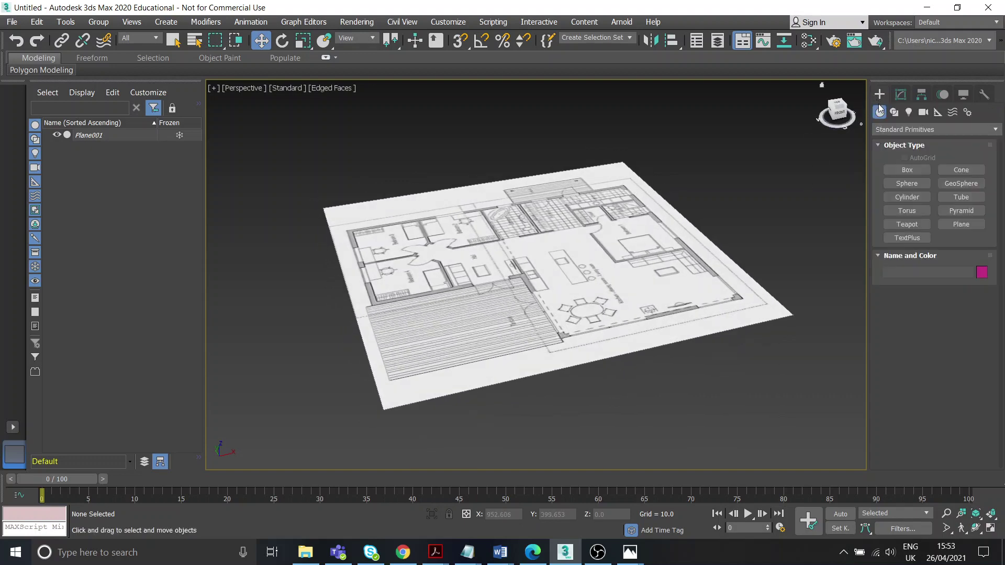
middle_click_drag(659, 184, 485, 235)
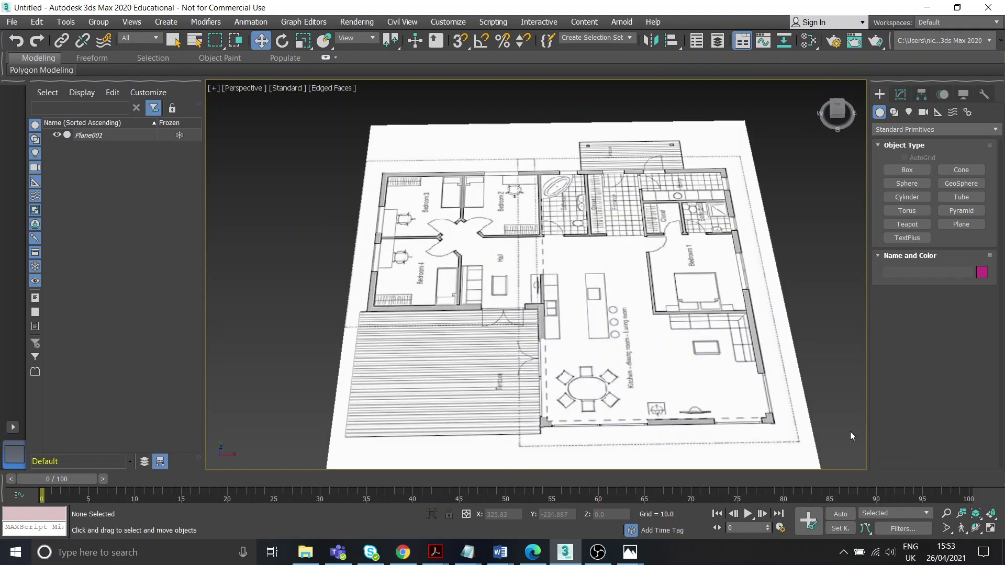
left_click(993, 531)
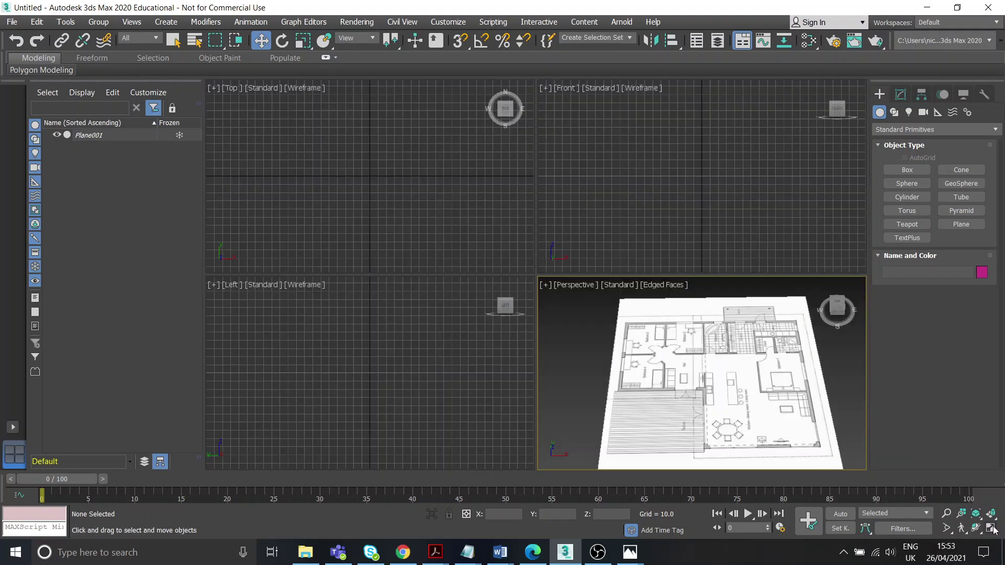
mouse_move(737, 392)
middle_mouse_down()
mouse_move(725, 377)
mouse_move(734, 373)
middle_mouse_up()
left_click(359, 173)
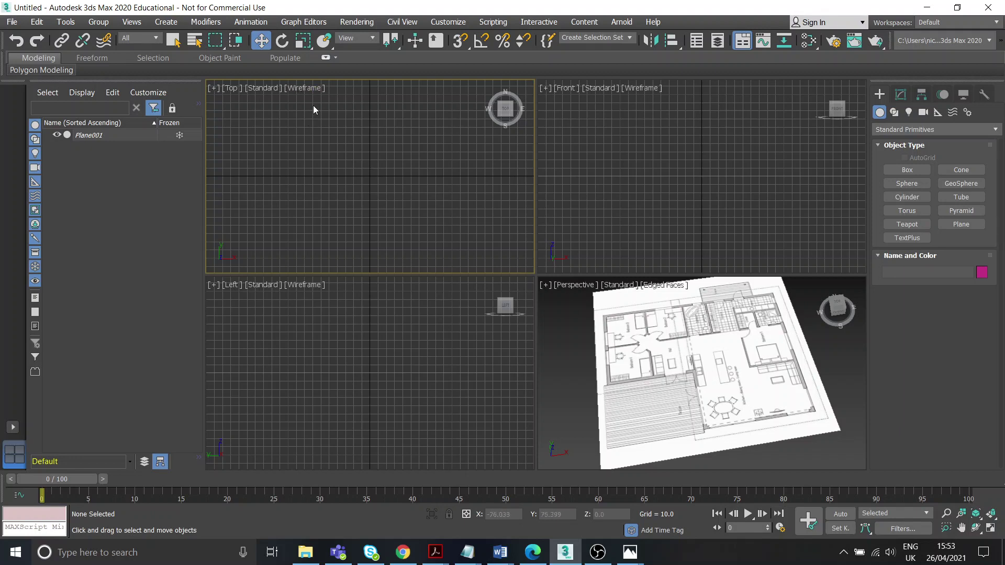
left_click(297, 88)
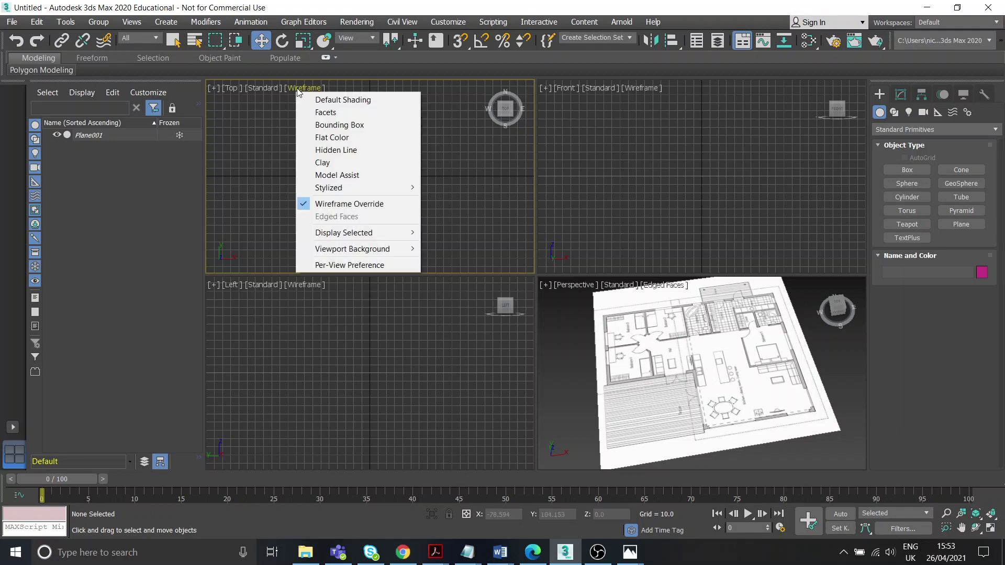
left_click(337, 100)
Step: Frame the floor plan in the Top view, maximize that view and turn on Edged Faces
scroll(341, 157, "down", 5)
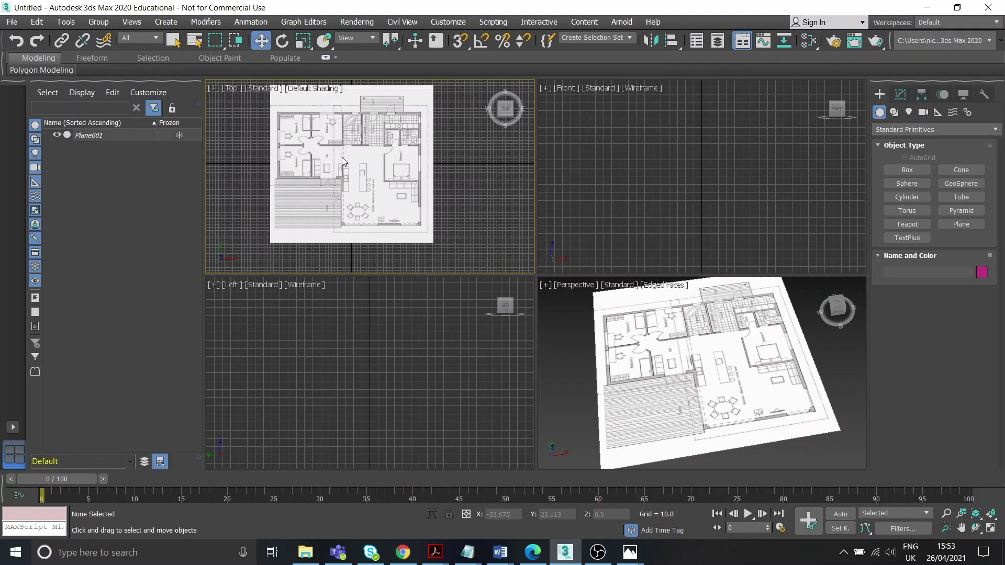
middle_click_drag(354, 159, 371, 175)
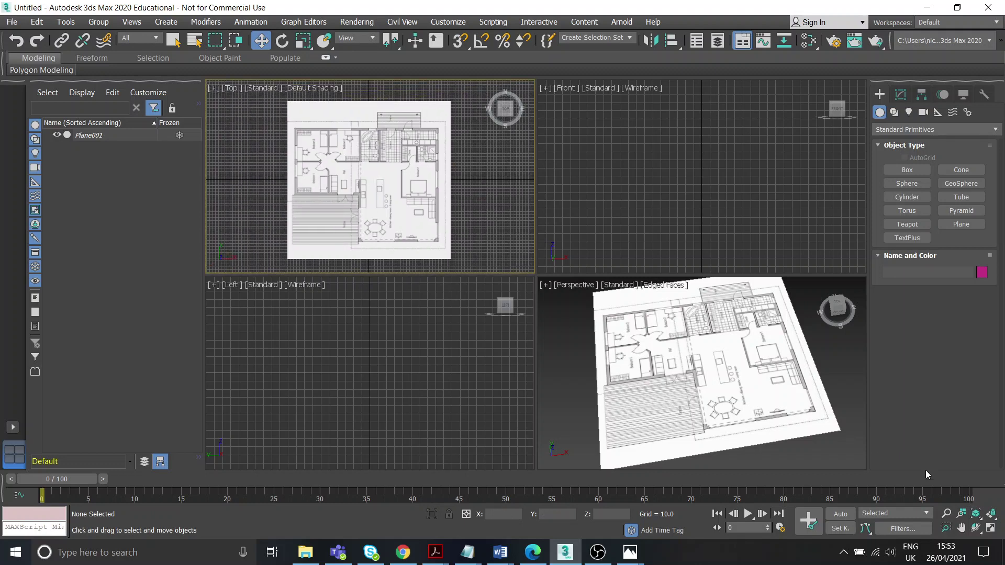
left_click(990, 528)
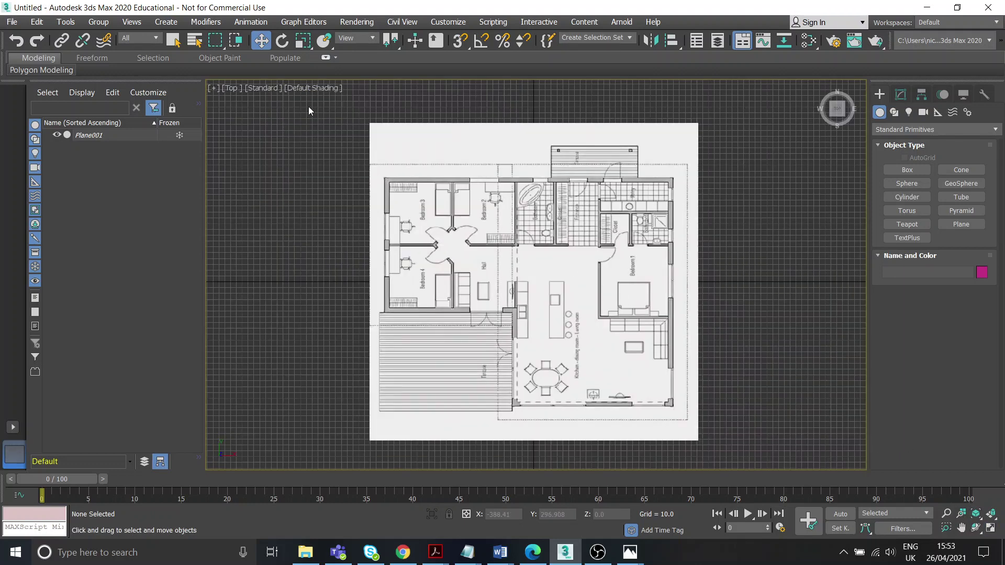
left_click(307, 89)
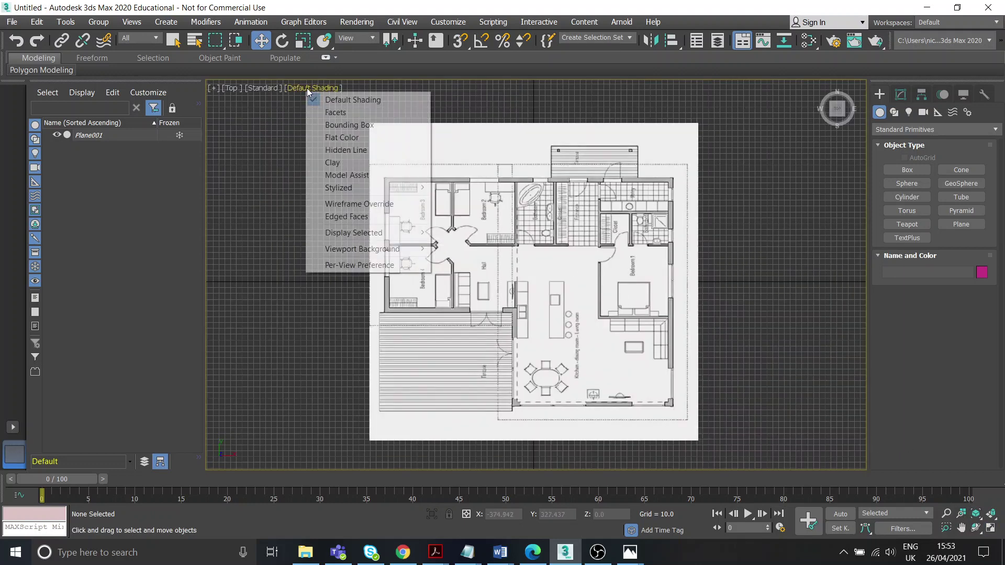
left_click(360, 218)
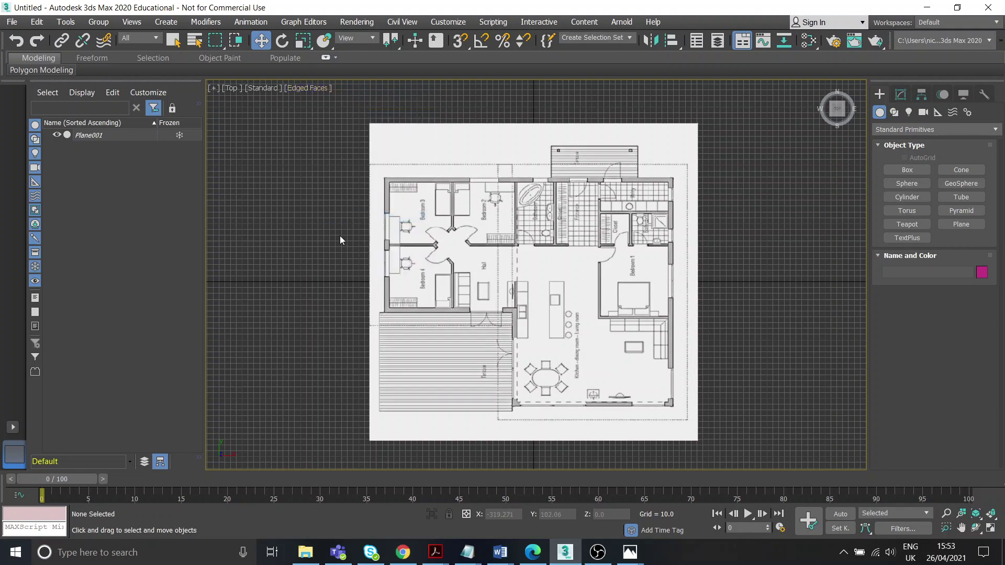
Step: Examine the walls, door and window openings around the whole floor plan, including bedrooms, entrance, living room and terrace
middle_click_drag(397, 172, 419, 169)
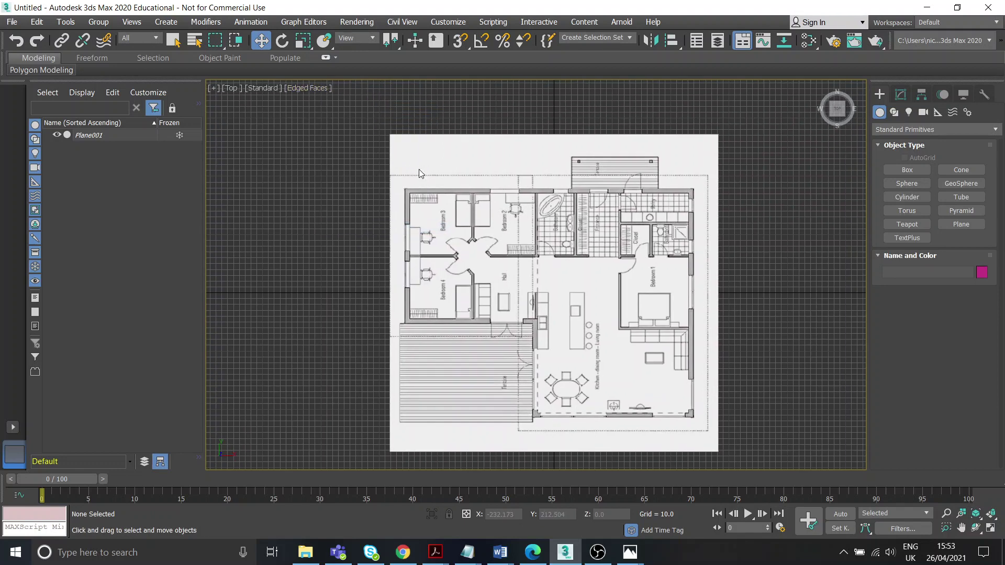
scroll(469, 218, "up", 3)
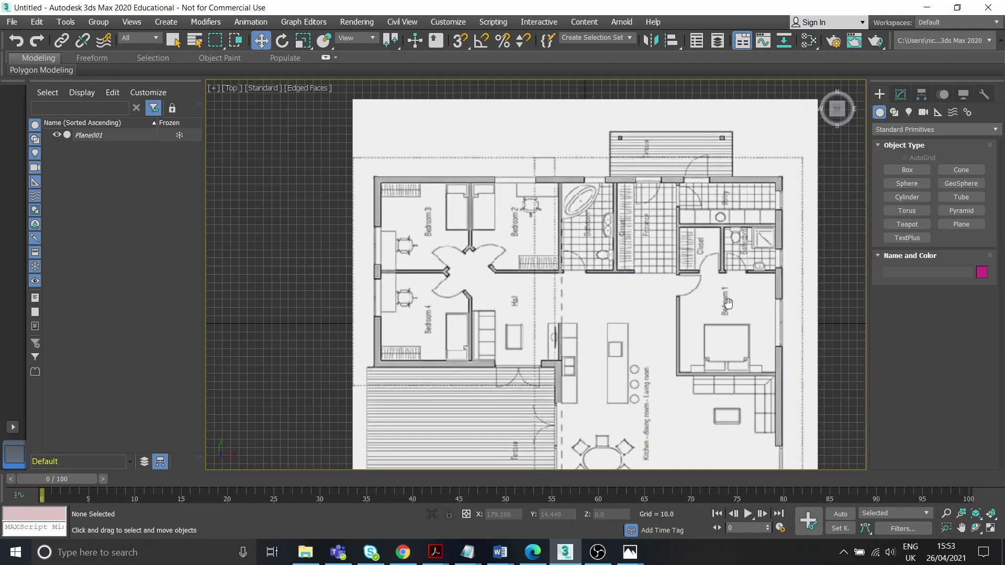
middle_click_drag(729, 303, 713, 196)
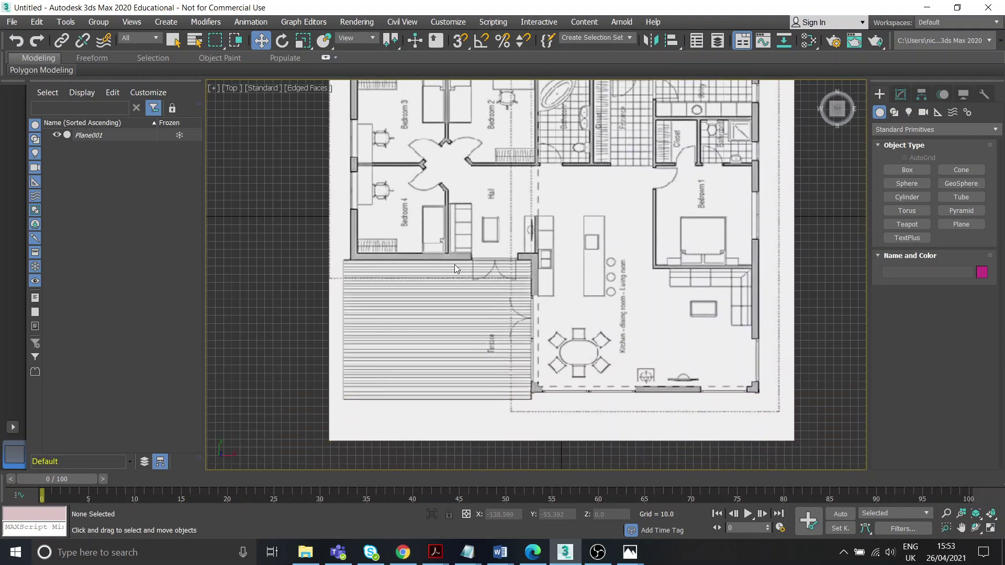
scroll(455, 293, "up", 3)
scroll(348, 290, "up", 3)
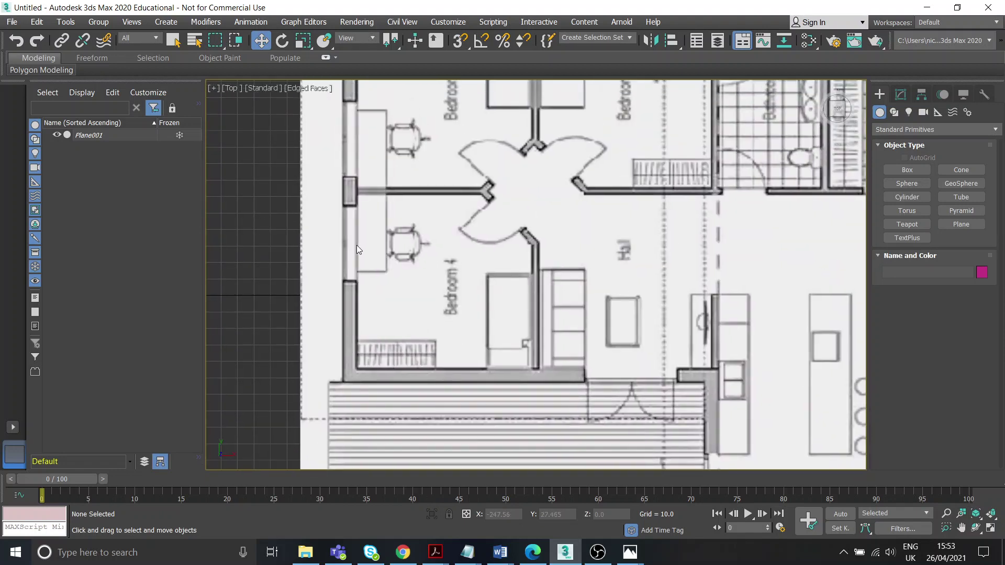
middle_click_drag(338, 211, 360, 275)
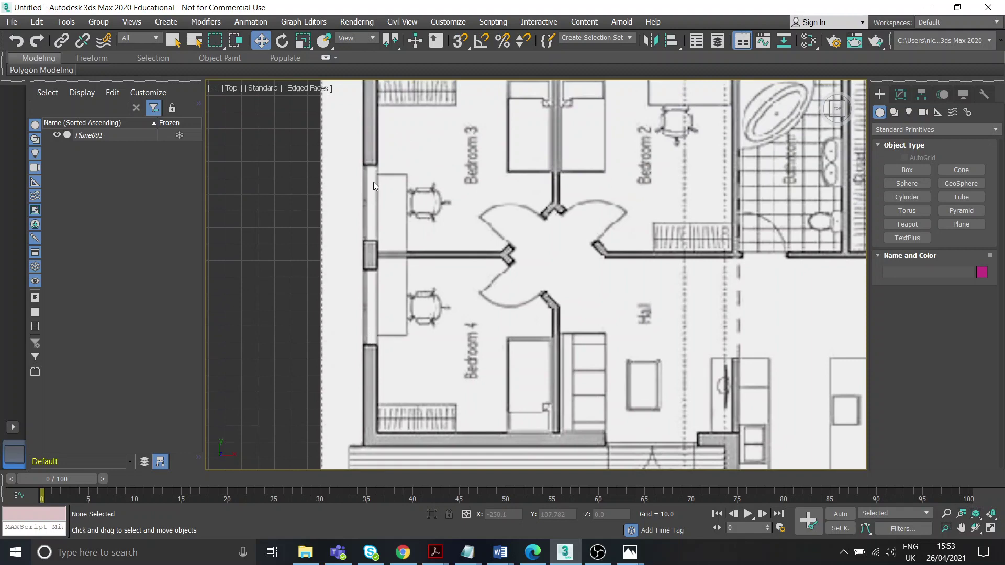
middle_click_drag(373, 184, 357, 268)
middle_click_drag(570, 191, 444, 195)
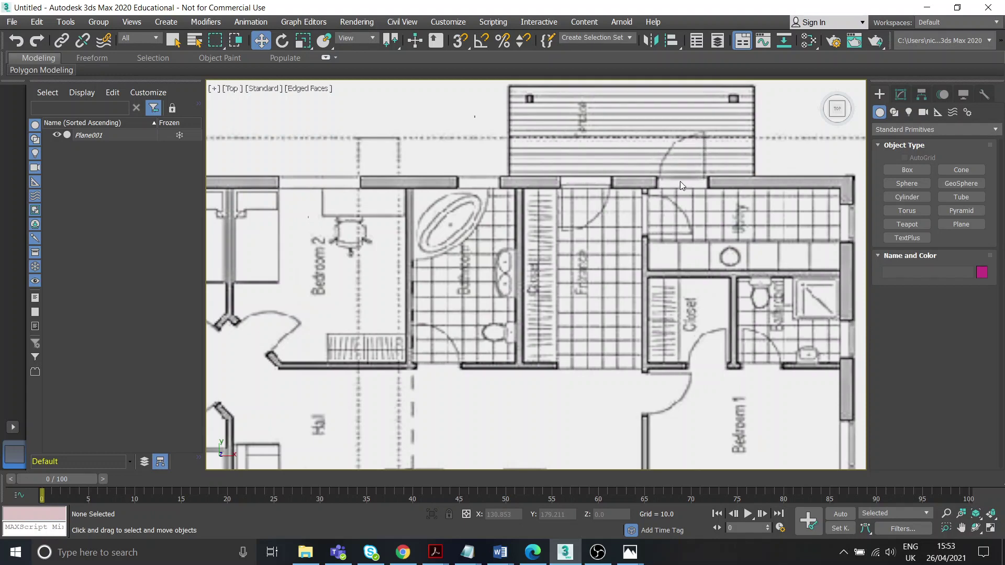
middle_click_drag(708, 188, 621, 148)
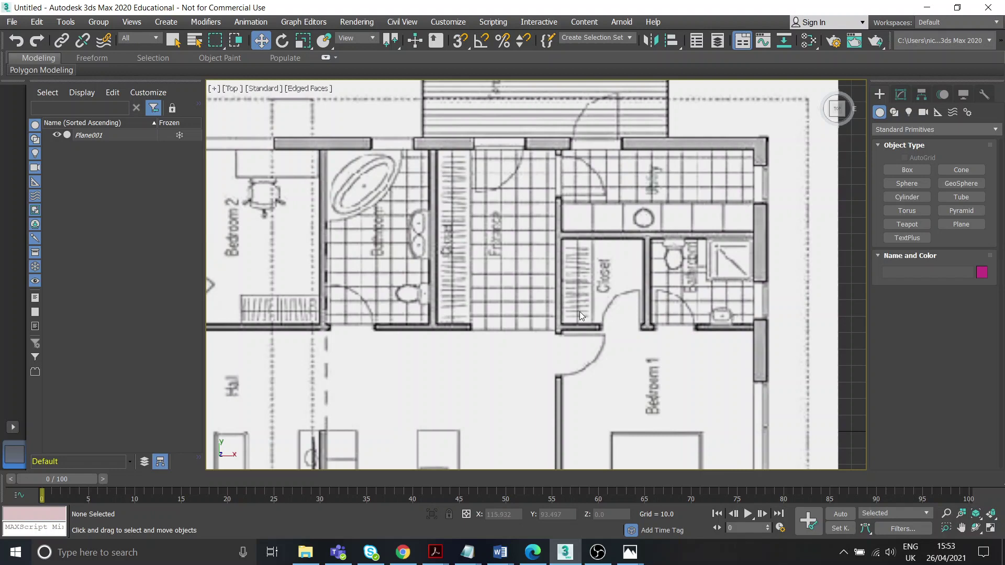
middle_click_drag(631, 329, 624, 184)
middle_click_drag(534, 372, 588, 231)
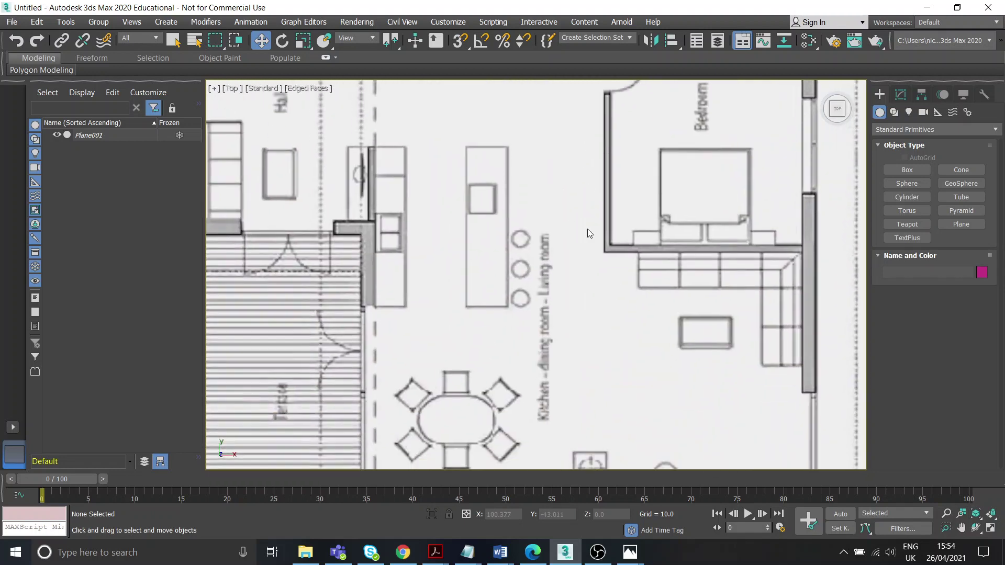
middle_click_drag(616, 340, 636, 233)
middle_click_drag(707, 335, 675, 285)
middle_click_drag(455, 332, 501, 337)
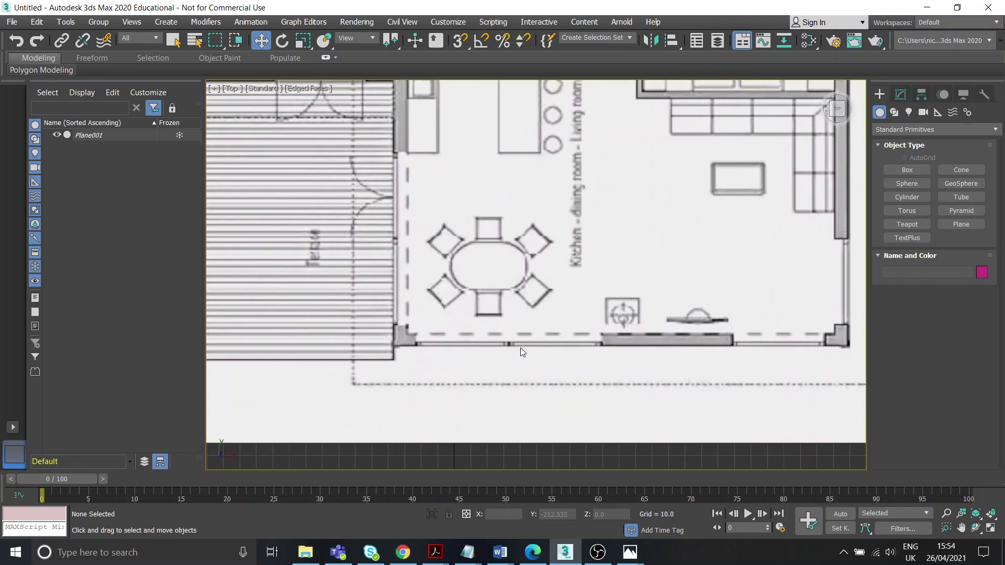
middle_click_drag(405, 258, 560, 387)
middle_click_drag(515, 341, 527, 263)
scroll(527, 262, "down", 8)
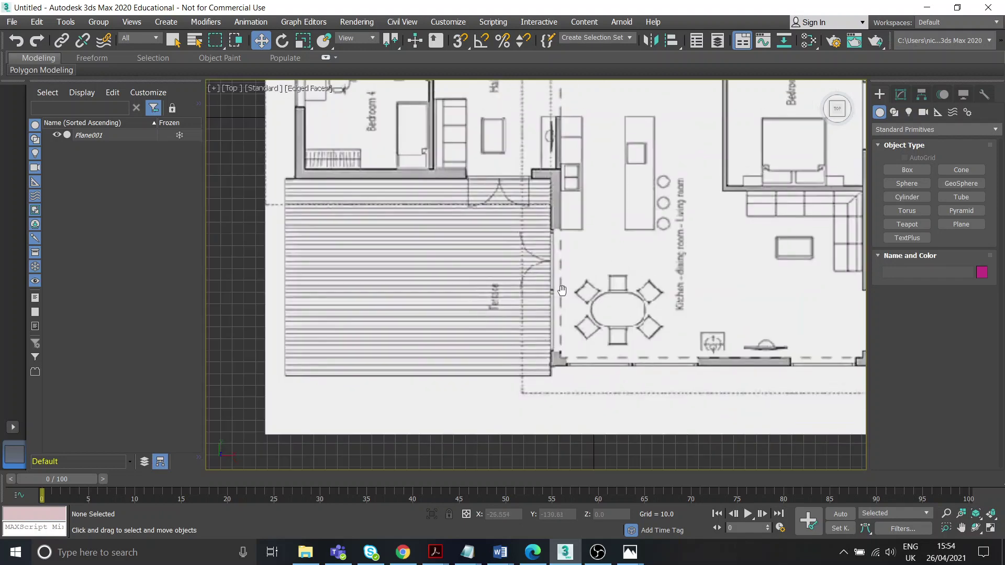
scroll(533, 300, "up", 7)
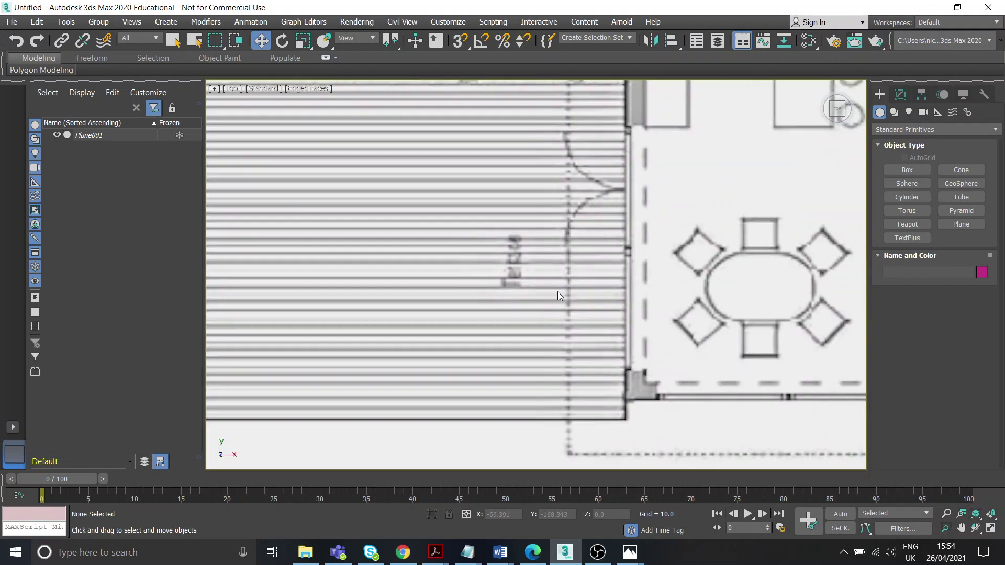
middle_click_drag(584, 274, 604, 314)
scroll(604, 314, "down", 2)
middle_click_drag(593, 209, 579, 287)
scroll(578, 287, "down", 2)
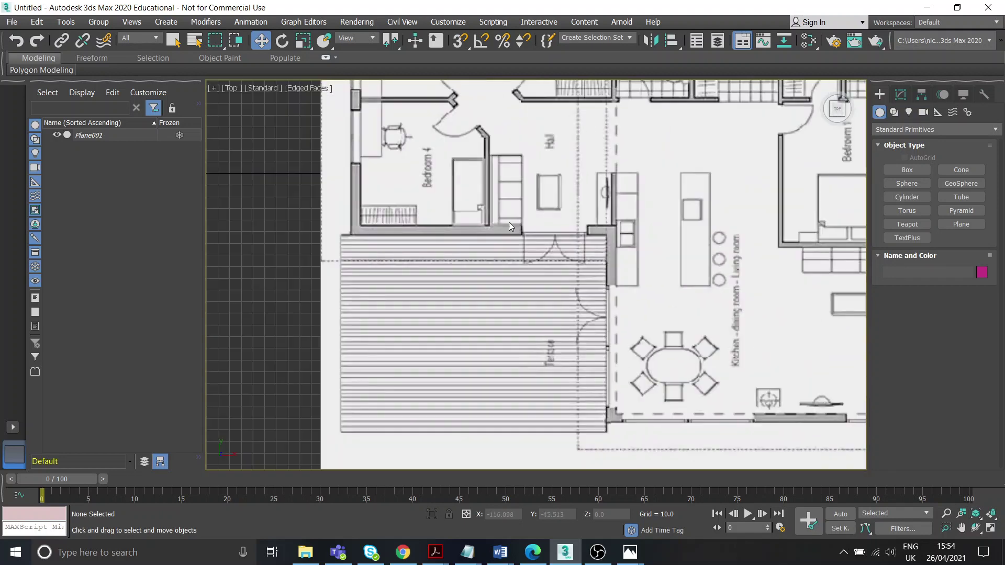
middle_click_drag(534, 206, 476, 300)
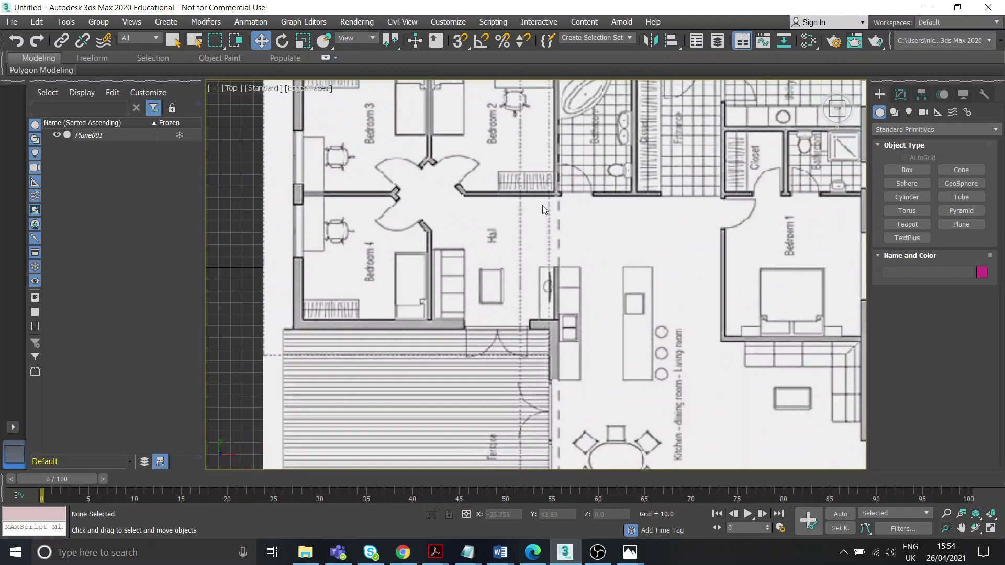
scroll(543, 206, "down", 2)
scroll(463, 181, "up", 2)
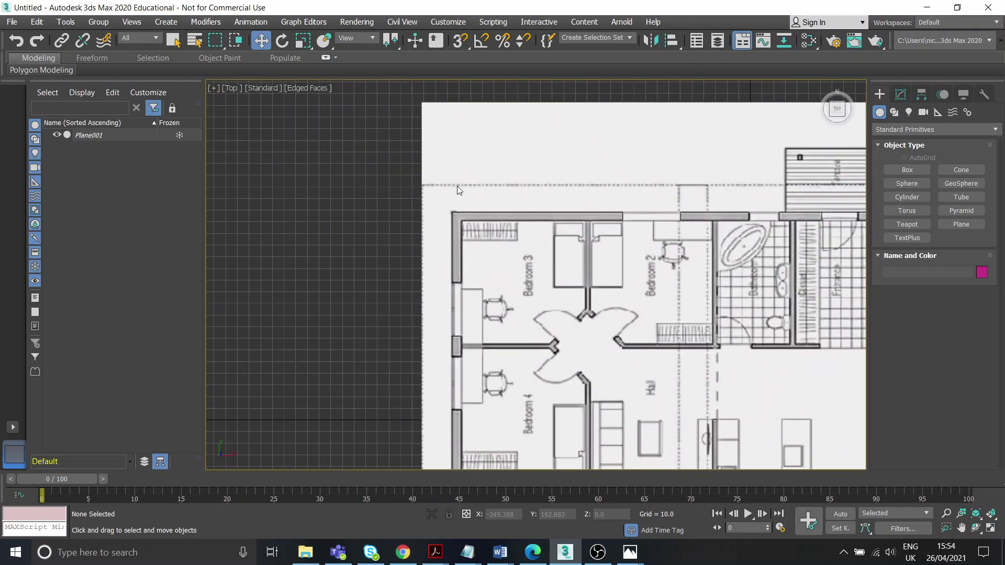
Step: Draw a plane about 7.46 long and 8.81 wide over the outer wall corner at Bedroom 3's wardrobe
scroll(451, 196, "up", 3)
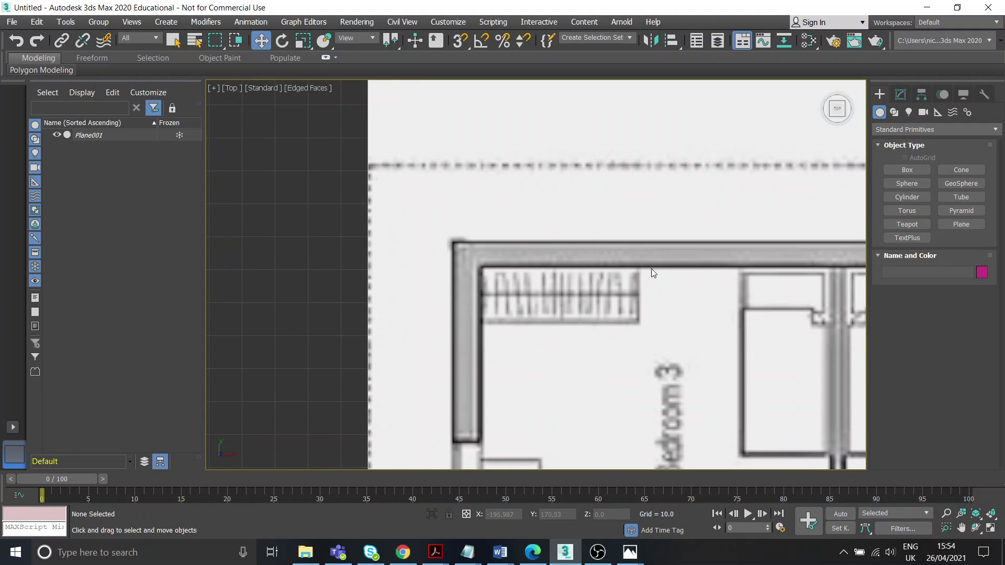
scroll(465, 211, "down", 3)
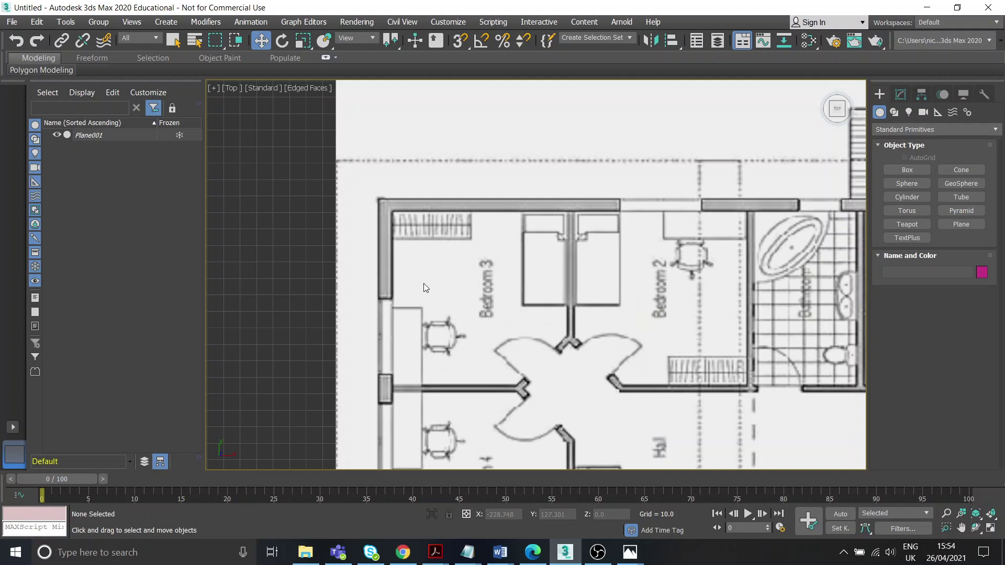
scroll(382, 209, "up", 6)
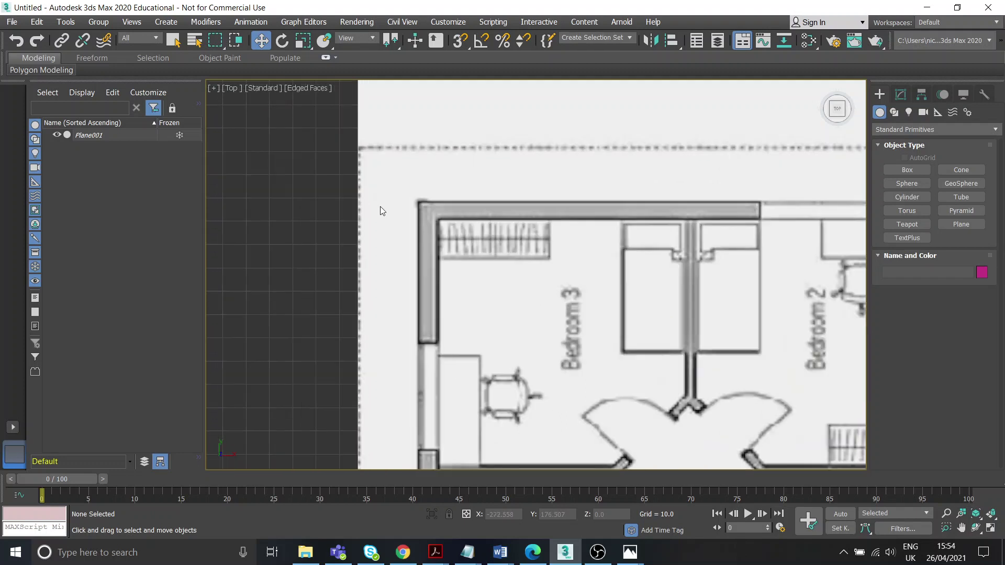
scroll(403, 197, "down", 8)
scroll(376, 195, "up", 8)
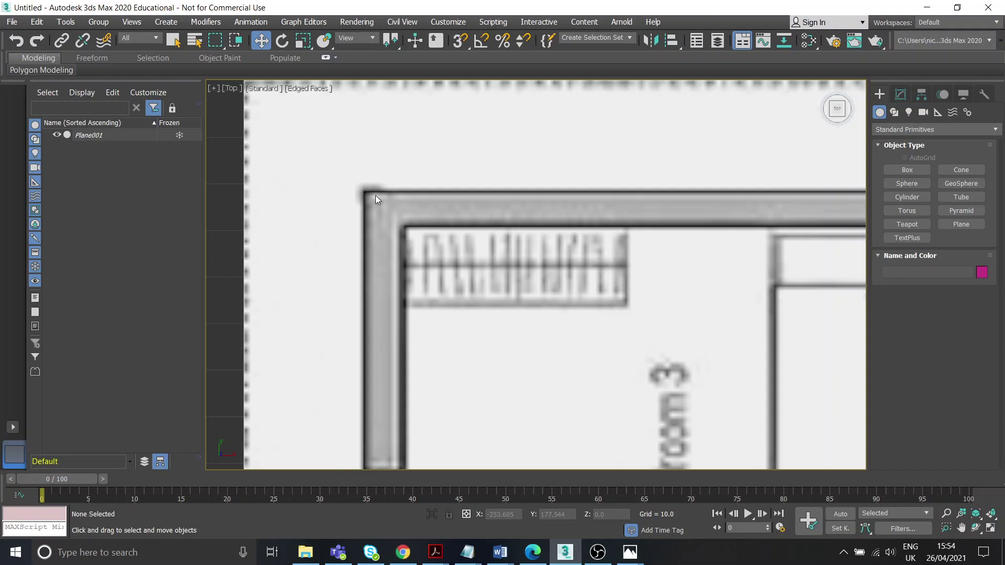
middle_click_drag(375, 195, 394, 219)
scroll(385, 212, "up", 4)
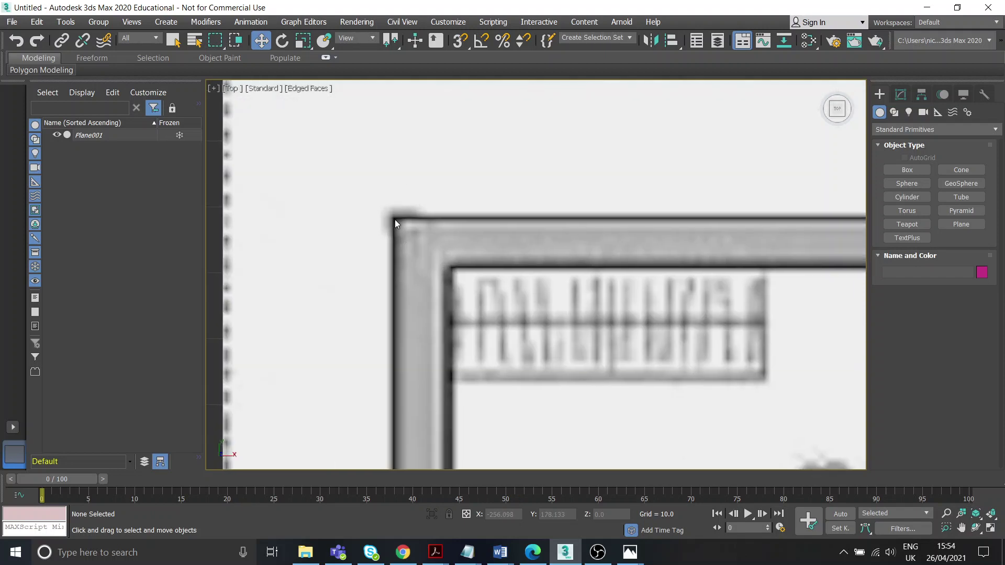
left_click(957, 225)
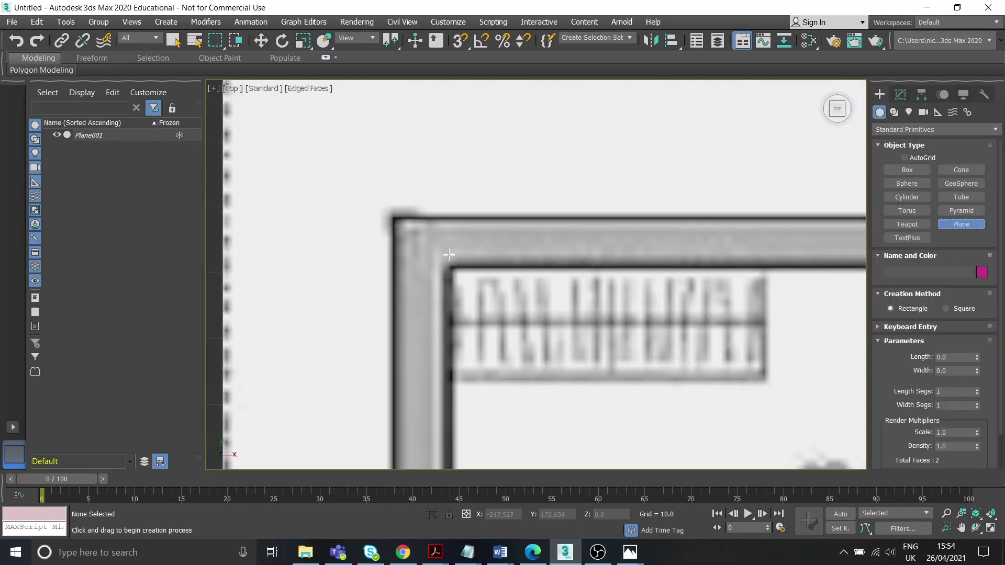
left_click_drag(395, 219, 452, 268)
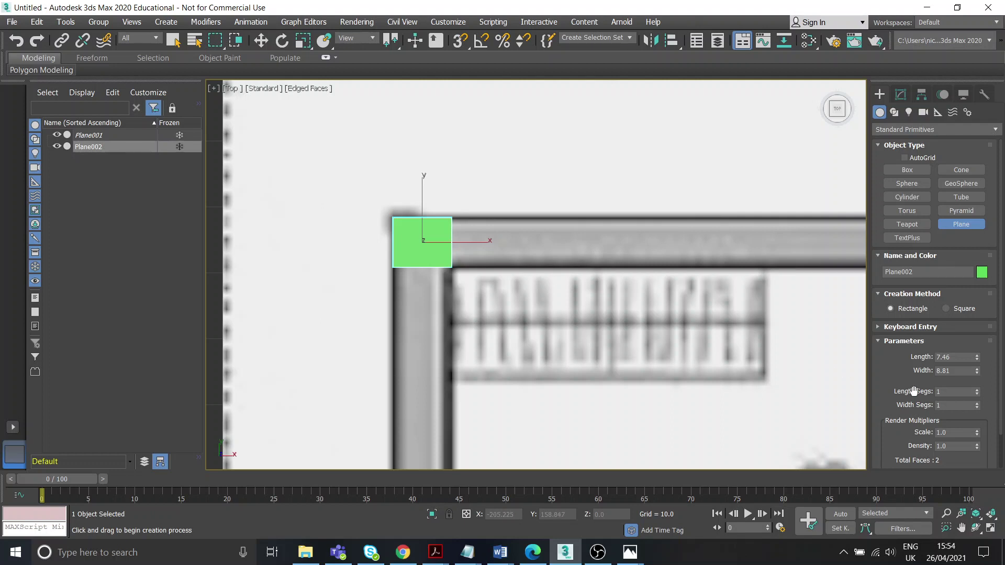
Step: Set both the length segments and the width segments of the corner plane to 1
left_click_drag(913, 391, 913, 353)
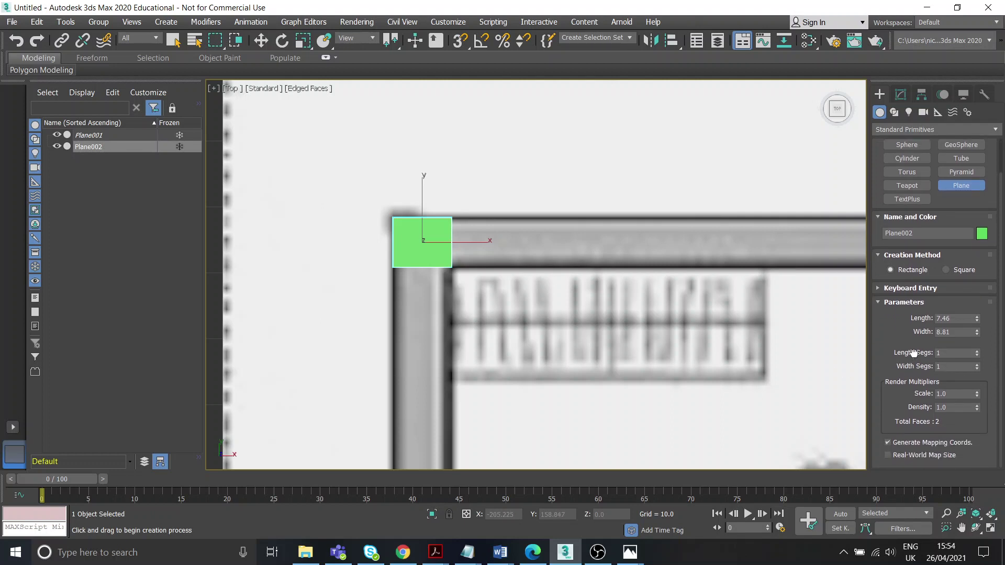
left_click(977, 351)
left_click(977, 351)
left_click(977, 365)
left_click(977, 364)
right_click(977, 368)
right_click(977, 356)
Step: Convert the corner plane to an Editable Poly
middle_click_drag(479, 259, 484, 253)
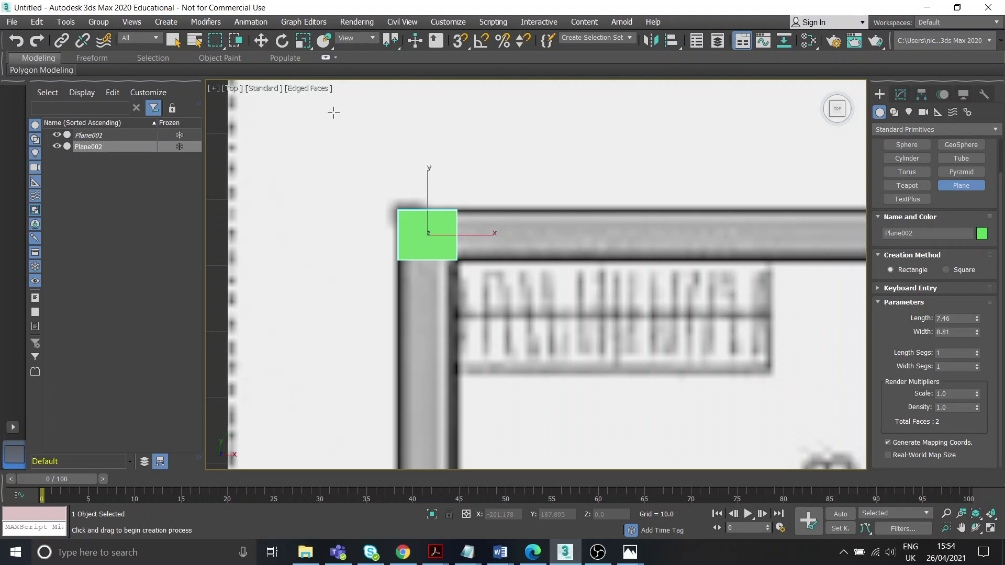
left_click(261, 41)
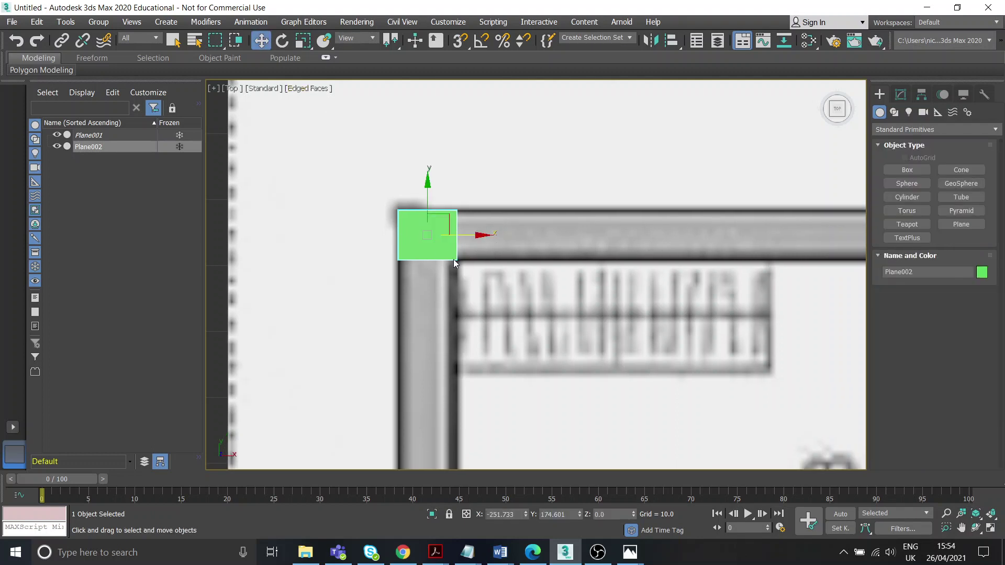
right_click(422, 225)
mouse_move(457, 369)
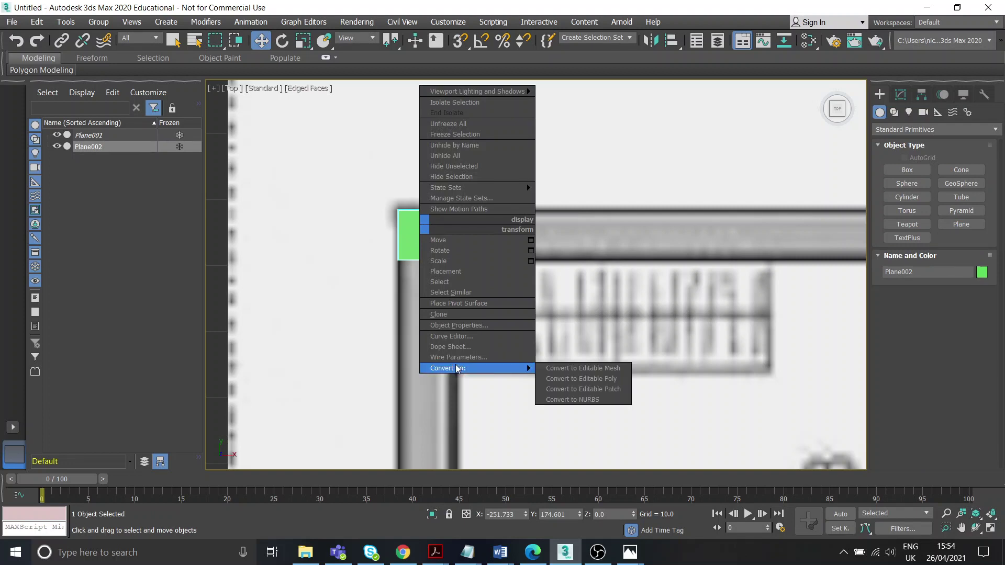
left_click(580, 379)
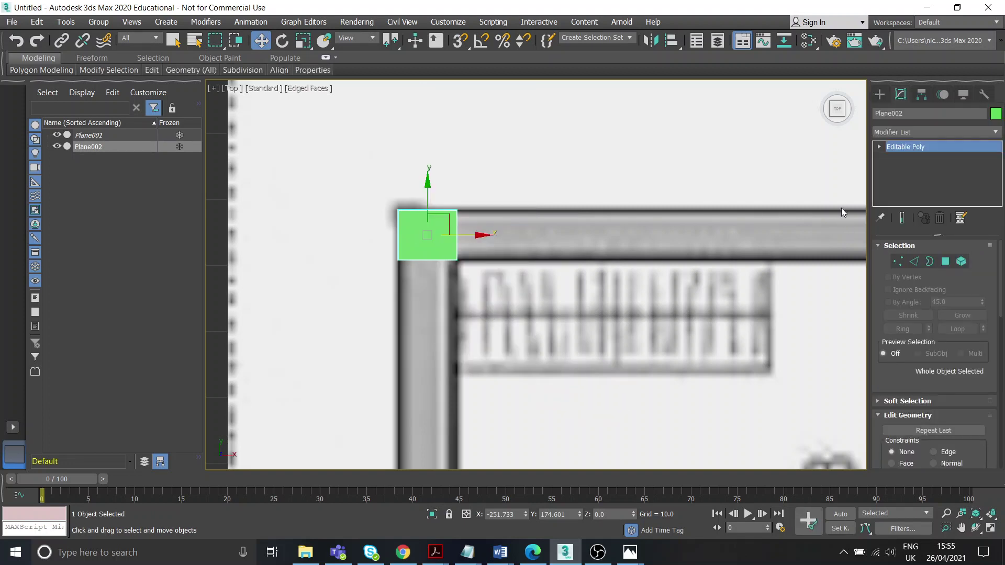
Step: Extrude the corner plane's inner vertical edge along Bedroom 3's outer wall to the Bedroom 3/Bedroom 2 partition, at about X -140.7
left_click(879, 146)
left_click(899, 169)
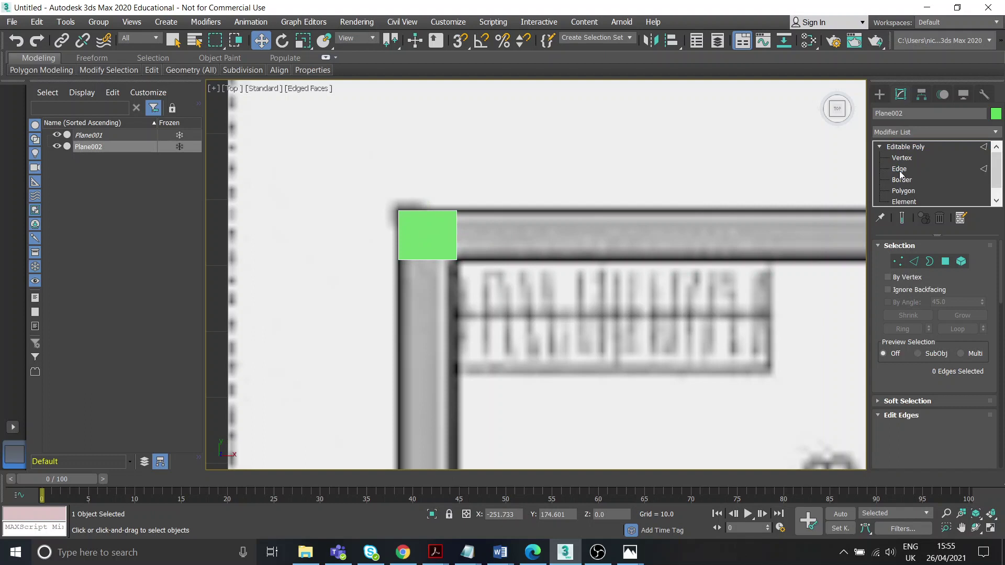
left_click(456, 234)
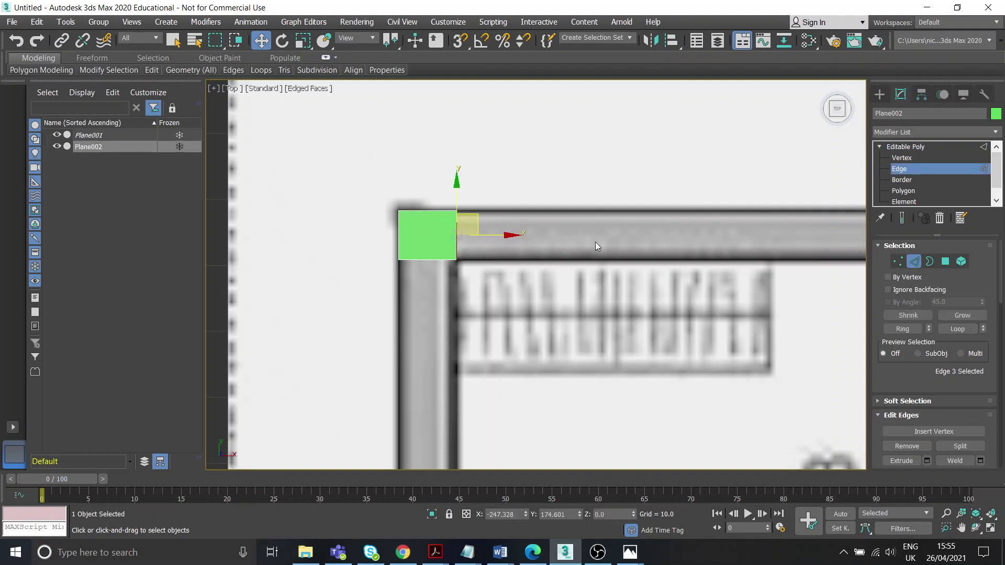
middle_click_drag(697, 251, 632, 246)
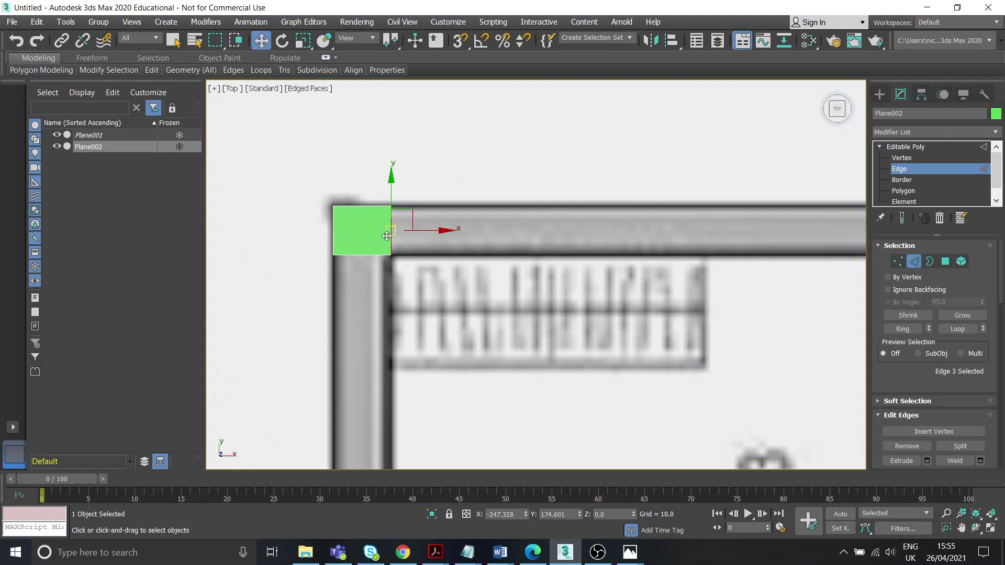
middle_click_drag(464, 272, 391, 262)
scroll(437, 268, "down", 2)
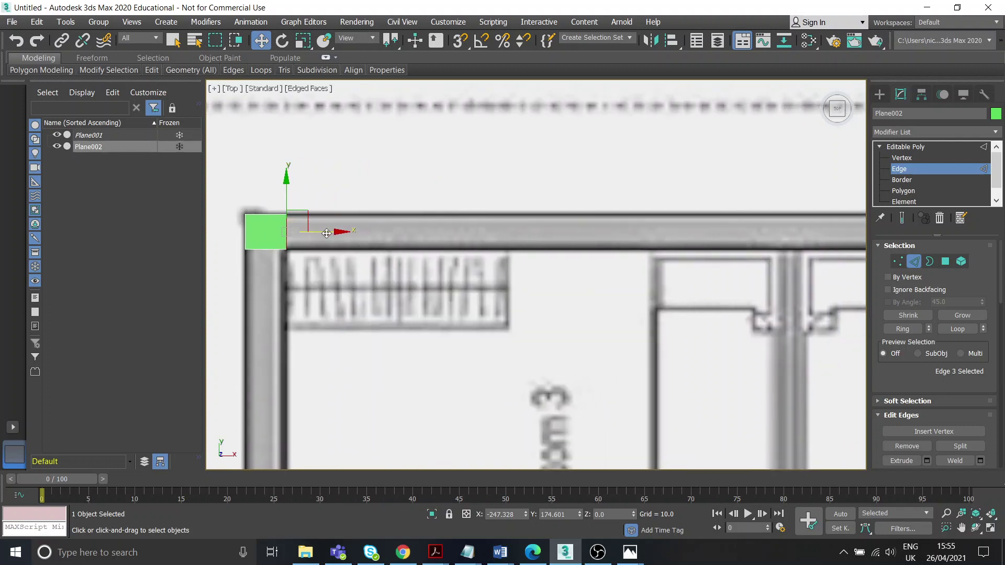
left_click_drag(327, 233, 824, 232, "shift")
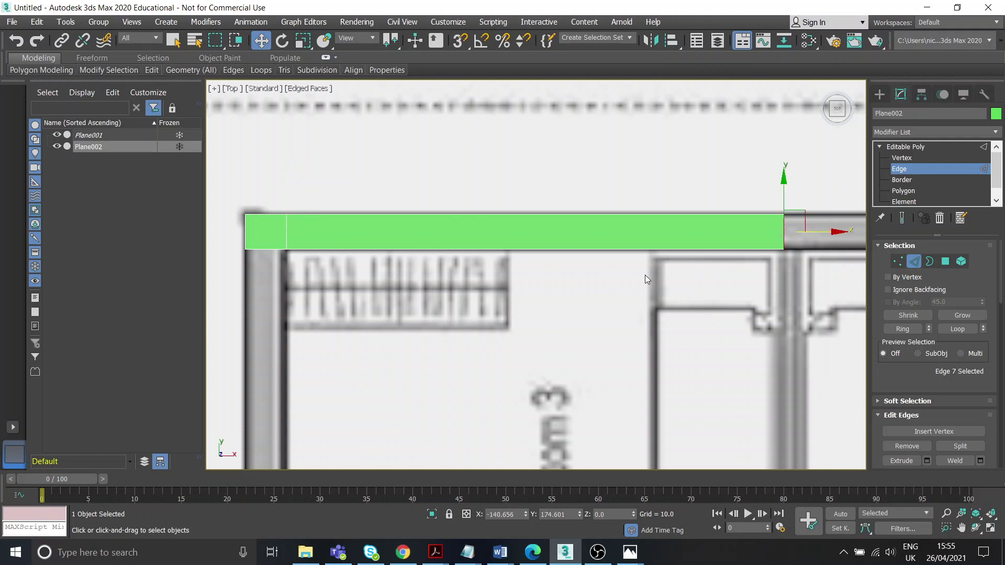
Step: Extrude the wall's end edge by about 2.7 to add a short segment as wide as the Bedroom 3/Bedroom 2 partition
scroll(654, 280, "down", 4)
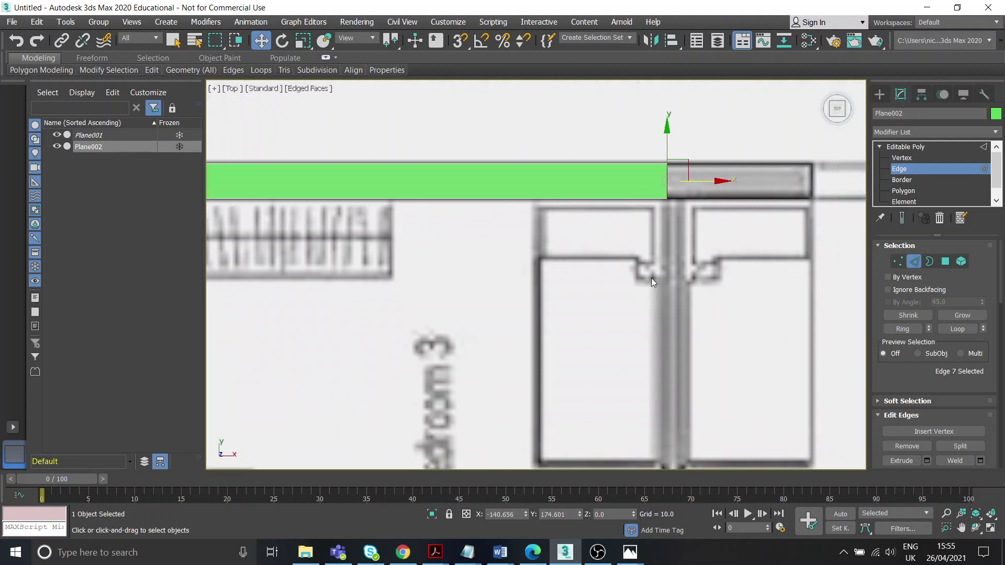
middle_click_drag(636, 279, 629, 230)
scroll(620, 193, "up", 3)
middle_click_drag(656, 284, 643, 151)
middle_click_drag(640, 319, 627, 384)
scroll(663, 235, "up", 3)
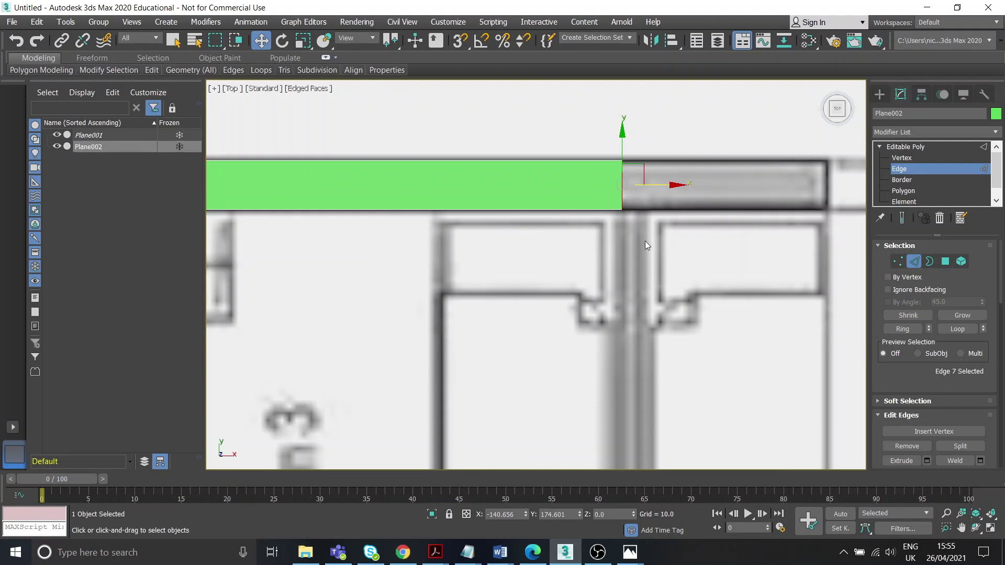
middle_click_drag(646, 241, 624, 233)
left_click_drag(639, 178, 657, 178)
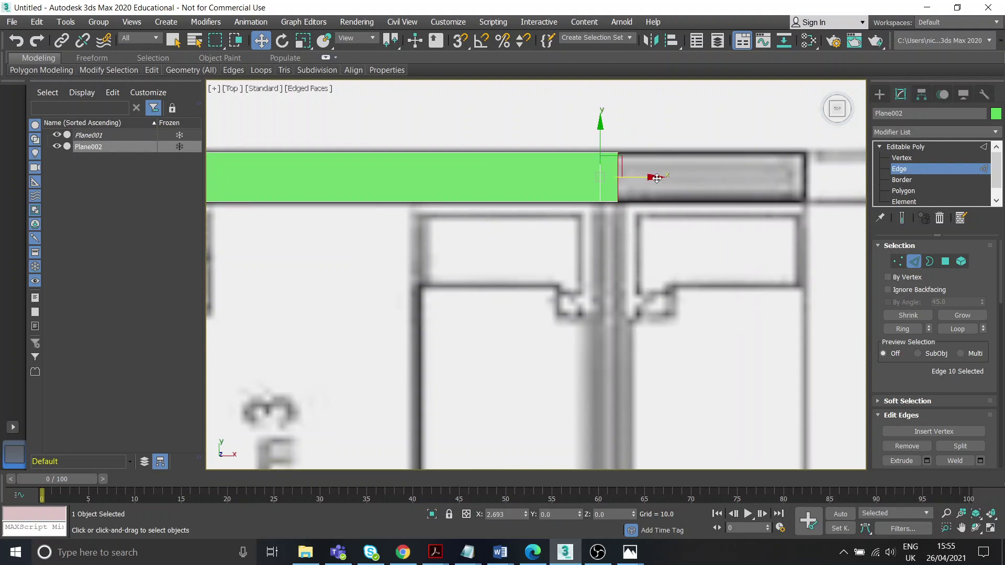
Step: Extend the outer wall from the partition segment to the start of Bedroom 2's window opening, at about X -109.6
middle_click_drag(645, 256, 568, 256)
left_click_drag(583, 175, 769, 175, "shift")
middle_click_drag(618, 296, 631, 282)
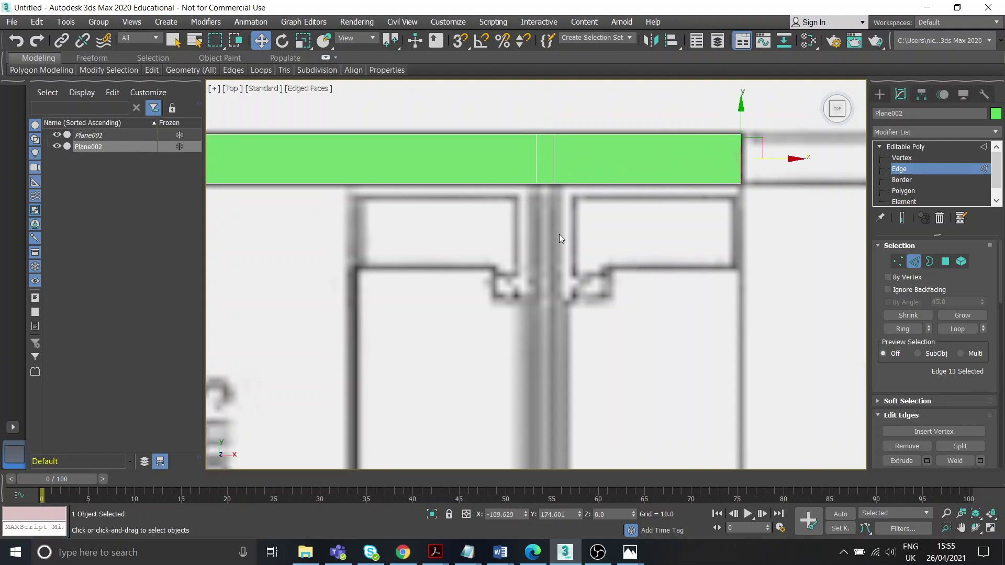
Step: Extrude the short segment's inner edge along the Bedroom 3/Bedroom 2 partition to the angled door junction, at about Y 95.2
left_click(548, 183)
scroll(560, 210, "down", 3)
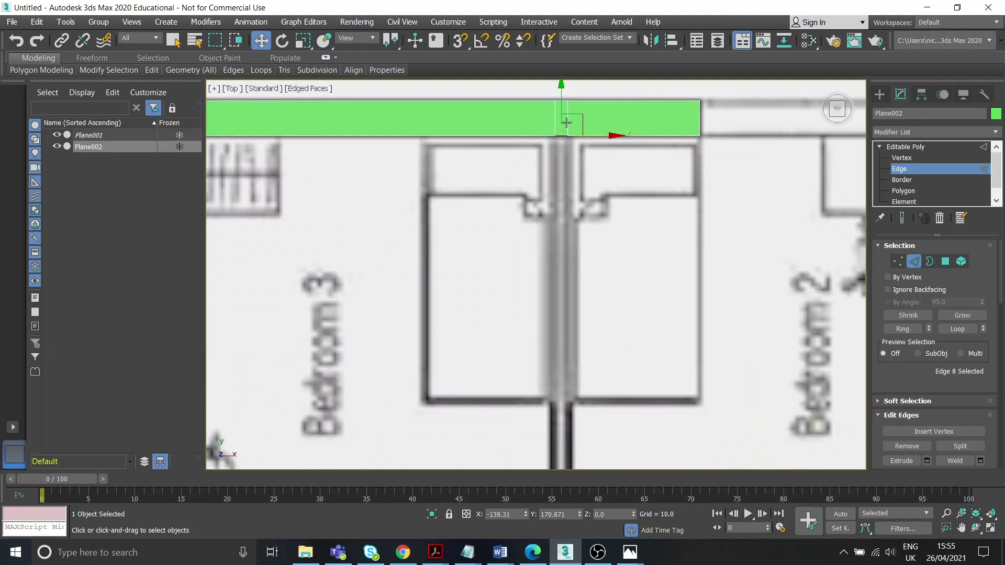
left_click_drag(562, 107, 566, 314, "shift")
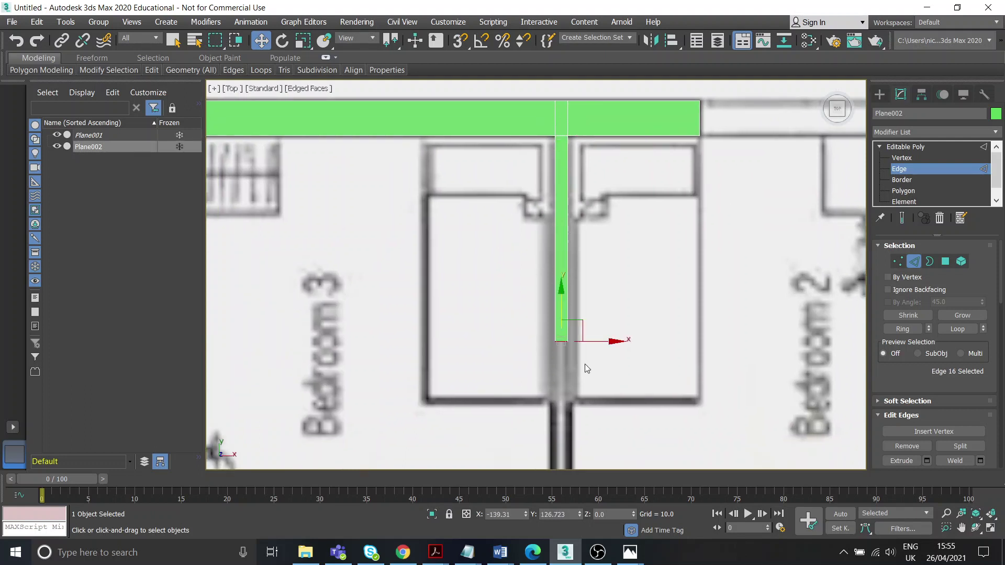
middle_click_drag(583, 366, 607, 213)
scroll(608, 213, "down", 2)
scroll(585, 173, "up", 2)
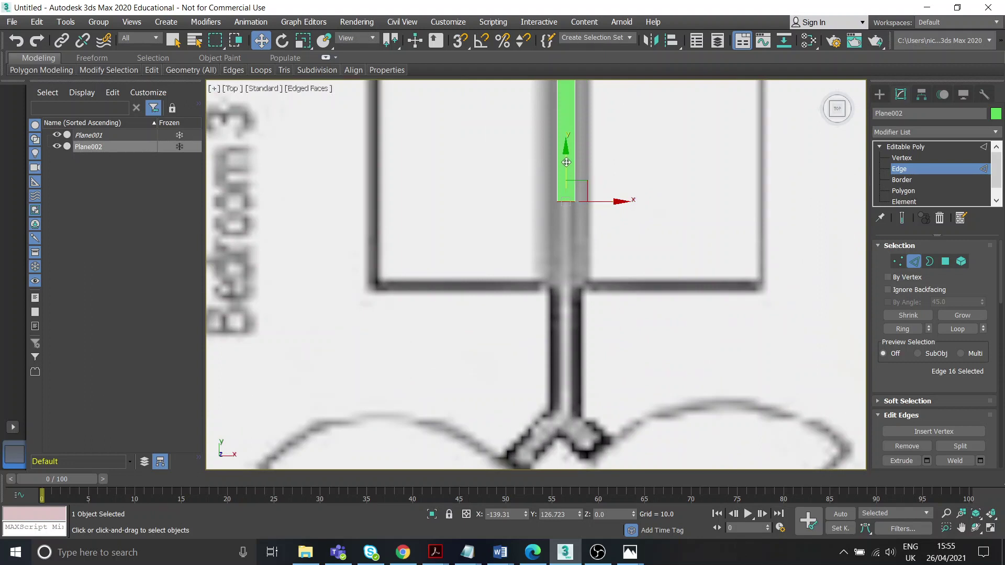
left_click_drag(566, 179, 557, 363, "shift")
key("ctrl+z")
left_click_drag(568, 157, 570, 366, "shift")
middle_click_drag(566, 225, 571, 260)
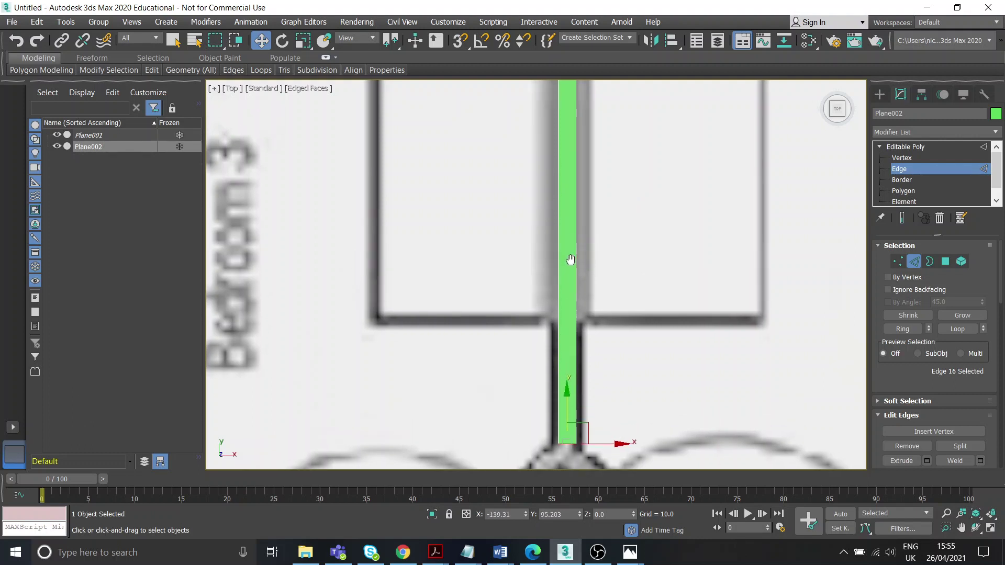
Step: Extrude the outer wall's end edge across Bedroom 2's window opening to the next solid wall, at about X -60.2
scroll(570, 234, "down", 3)
middle_click_drag(575, 222, 570, 300)
middle_click_drag(488, 228, 582, 201)
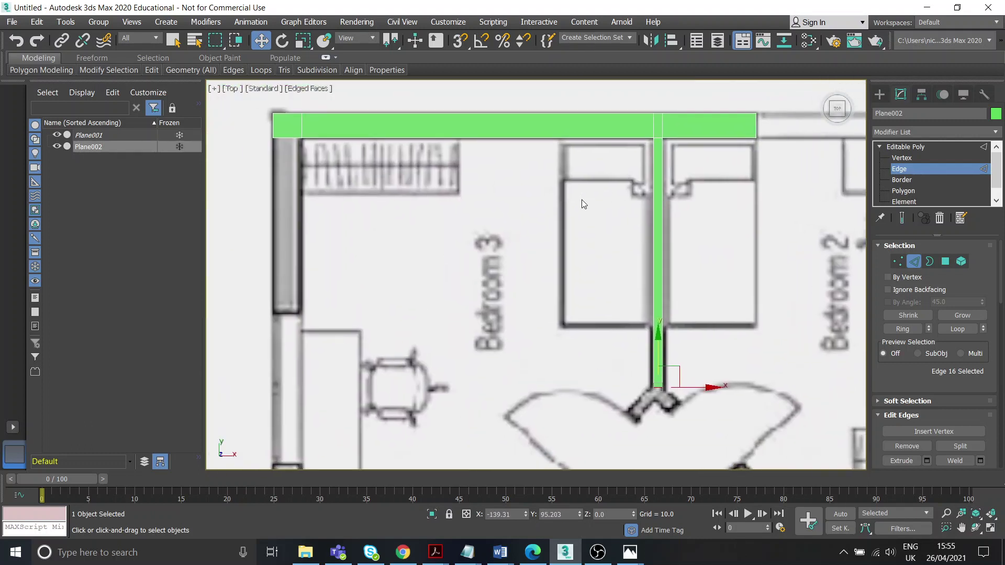
middle_click_drag(384, 223, 422, 206)
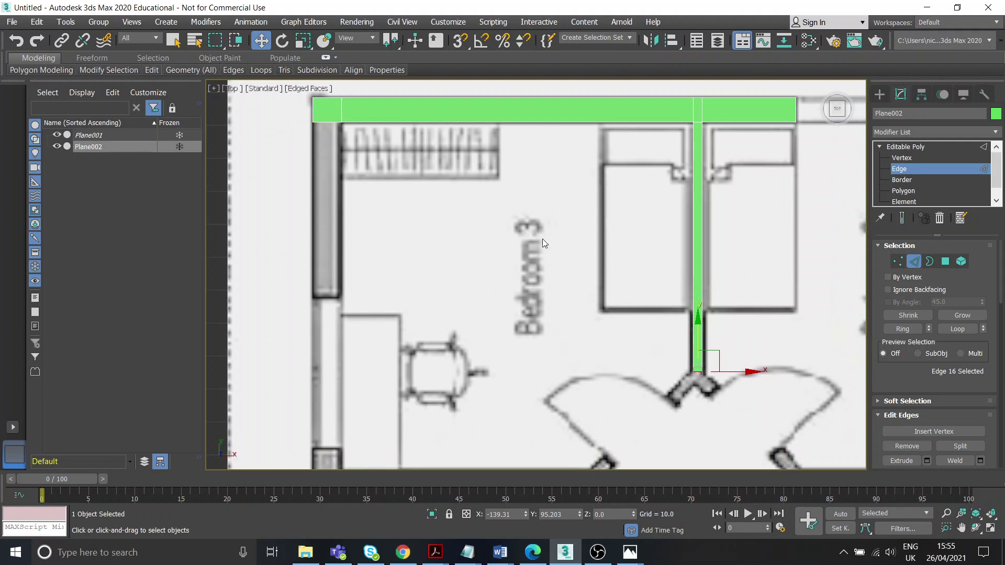
middle_click_drag(651, 192, 565, 190)
middle_click_drag(719, 168, 749, 161)
middle_click_drag(469, 179, 530, 194)
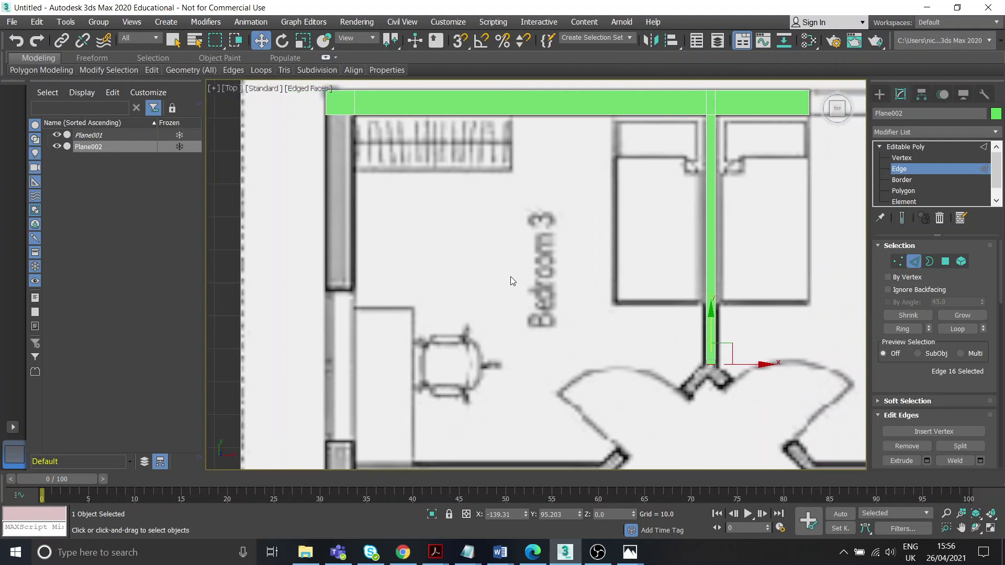
middle_click_drag(511, 277, 424, 301)
middle_click_drag(729, 225, 519, 243)
left_click(483, 167)
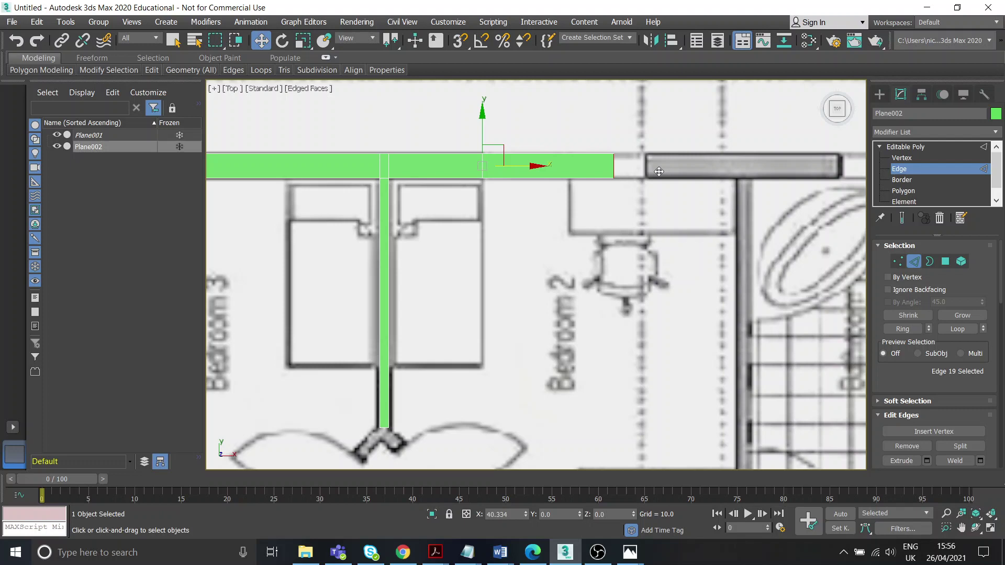
left_click_drag(659, 171, 683, 171, "shift")
Step: Extend the outer wall to the Bedroom 2/bathroom partition and add a partition-wide segment ending at about X -28.6
middle_click_drag(637, 231, 467, 244)
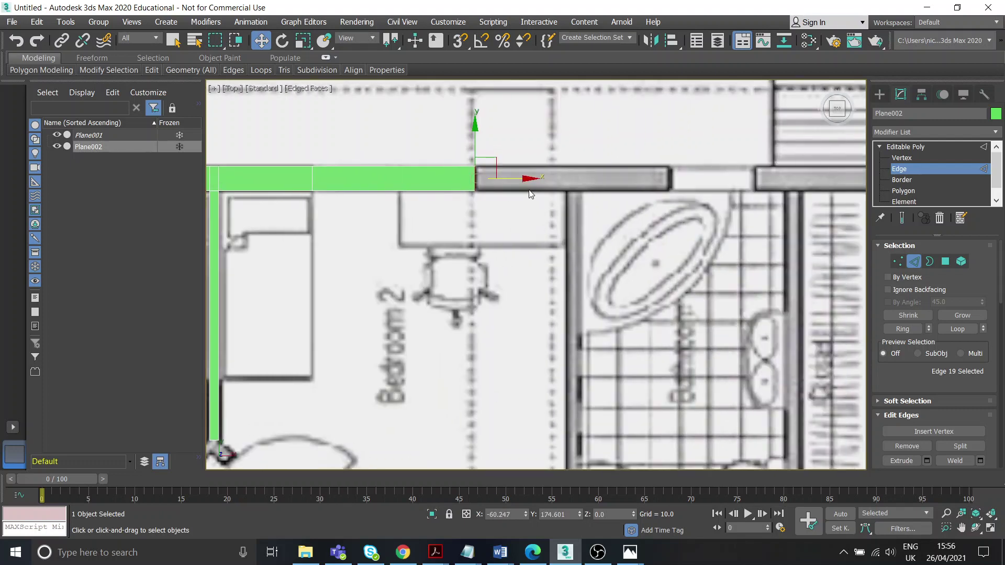
left_click_drag(519, 180, 611, 182, "shift")
scroll(612, 182, "down", 5)
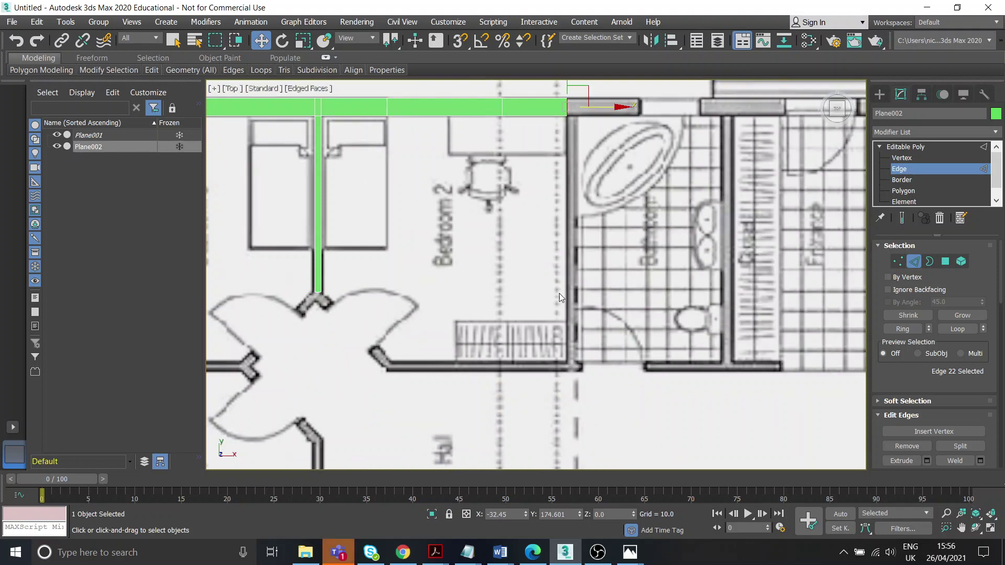
middle_click_drag(559, 293, 559, 320)
scroll(573, 162, "up", 4)
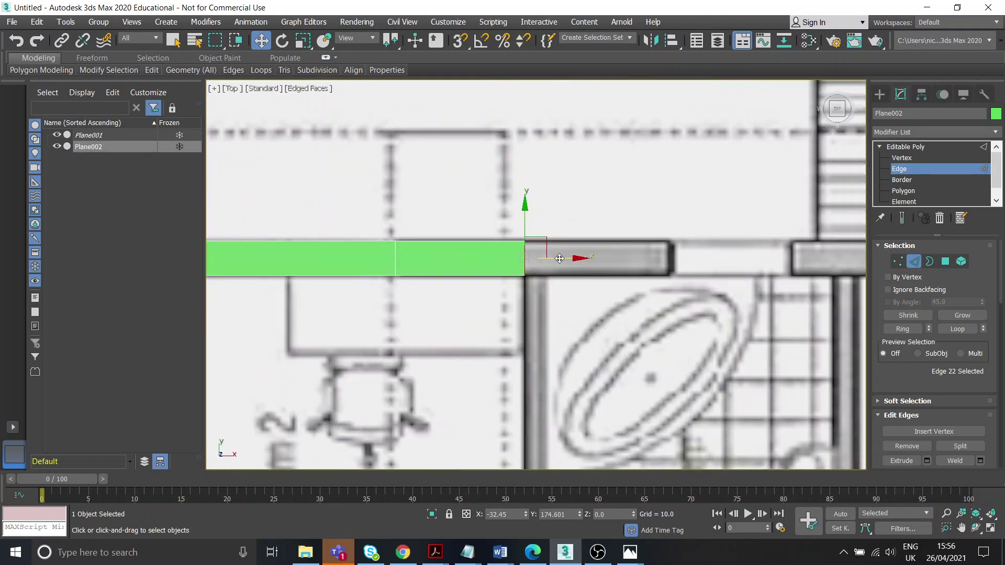
left_click_drag(559, 259, 579, 258, "shift")
scroll(541, 279, "up", 2)
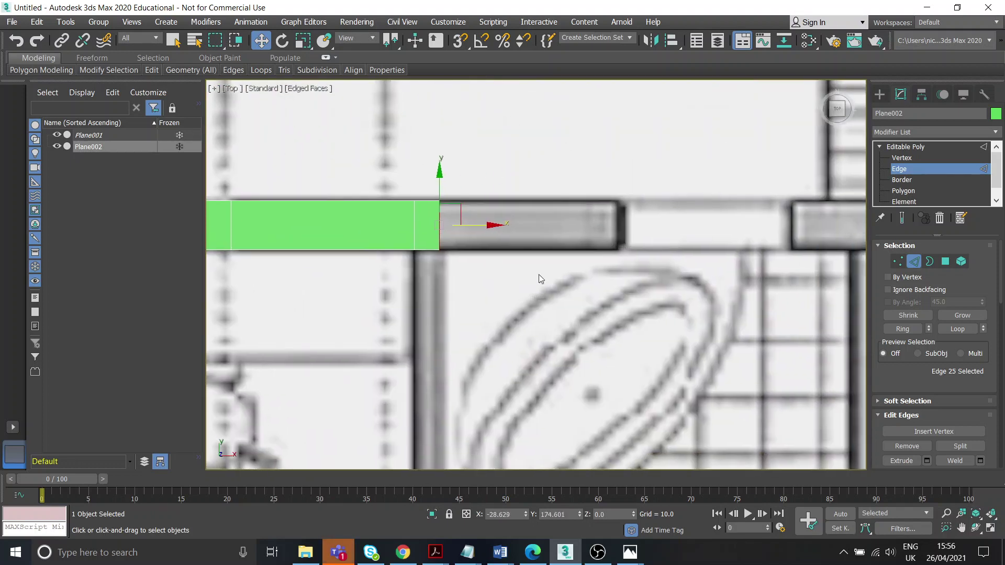
Step: Continue the outer wall in segments matching the bathroom window, bathroom/closet partition and entrance door, ending at about X 92.2
left_click_drag(482, 223, 655, 224, "shift")
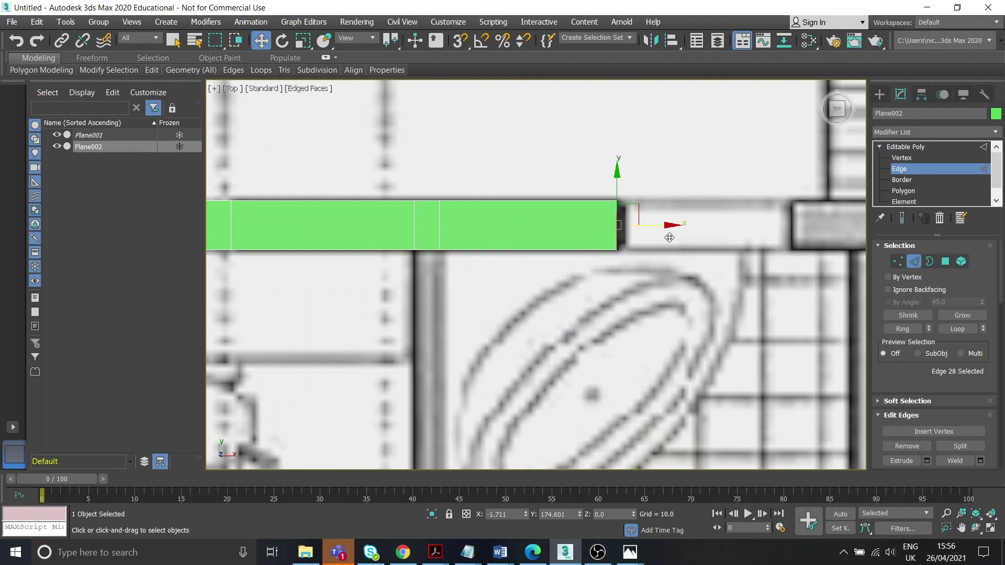
scroll(482, 280, "down", 2)
scroll(482, 281, "down", 2)
left_click_drag(464, 243, 549, 244, "shift")
middle_click_drag(572, 287, 501, 281)
left_click_drag(489, 239, 611, 242, "shift")
middle_click_drag(627, 283, 523, 271)
left_click_drag(513, 230, 613, 229, "shift")
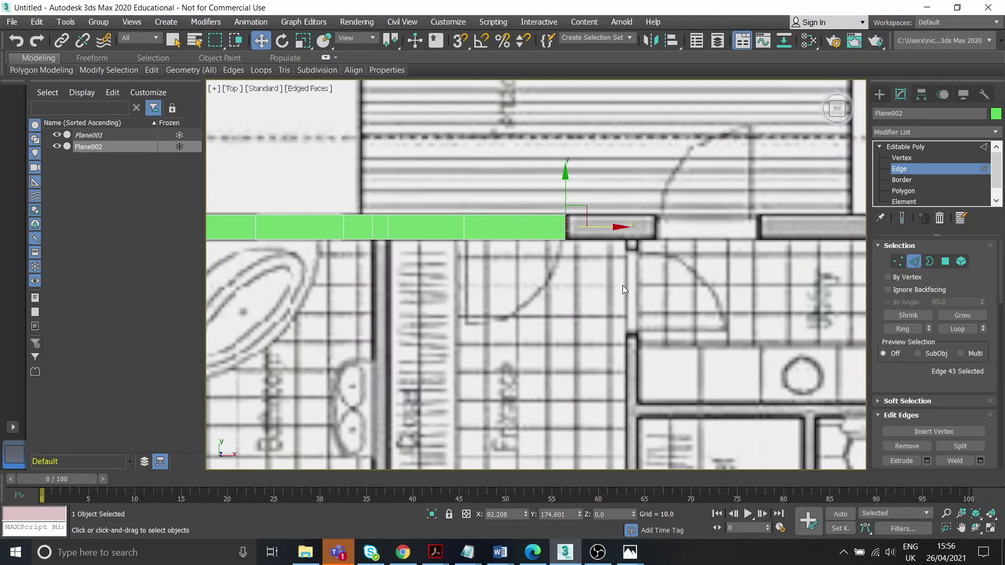
Step: Continue the outer wall in segments past the entrance/utility partition and across the utility room's exterior door, ending at about X 151
middle_click_drag(623, 284, 545, 254)
left_click_drag(535, 215, 620, 215, "shift")
middle_click_drag(623, 254, 514, 245)
left_click_drag(531, 208, 630, 210, "shift")
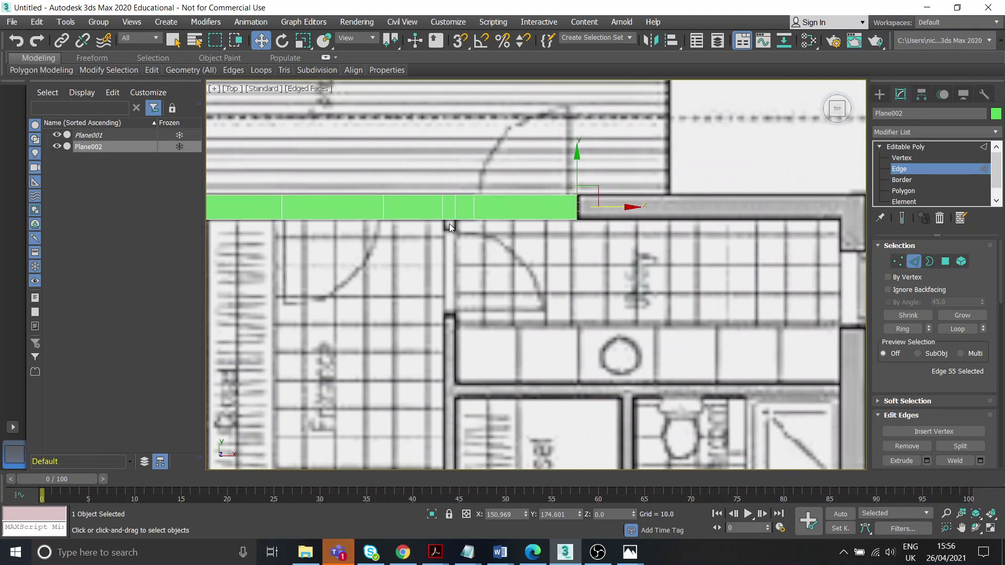
Step: Extrude a short wall stub inward from the entrance/utility partition segment to the utility room's inner door opening
middle_click_drag(449, 224, 486, 221)
left_click(490, 203)
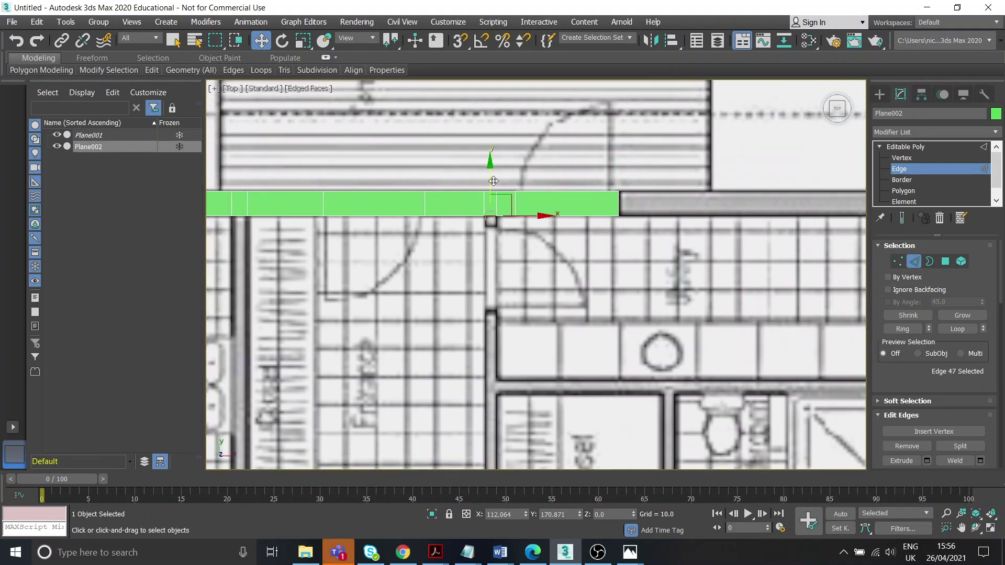
left_click_drag(492, 196, 492, 208, "shift")
Step: Extrude the inner edge of the bathroom/closet partition segment down to the hall wall, at about Y 65.5
middle_click_drag(343, 250, 590, 249)
left_click(485, 215)
middle_click_drag(510, 294, 523, 245)
scroll(524, 245, "down", 2)
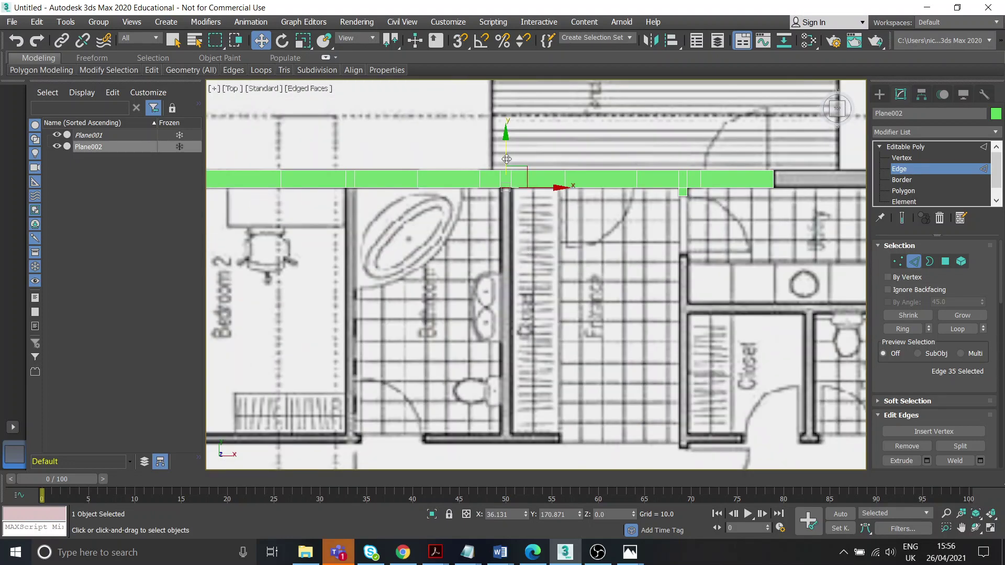
left_click_drag(507, 159, 515, 399, "shift")
Step: Extrude the partition's end through the hall wall's thickness, and extend its bathroom side to the bathroom door opening at about X 1.5
middle_click_drag(496, 435, 546, 242)
scroll(547, 242, "up", 3)
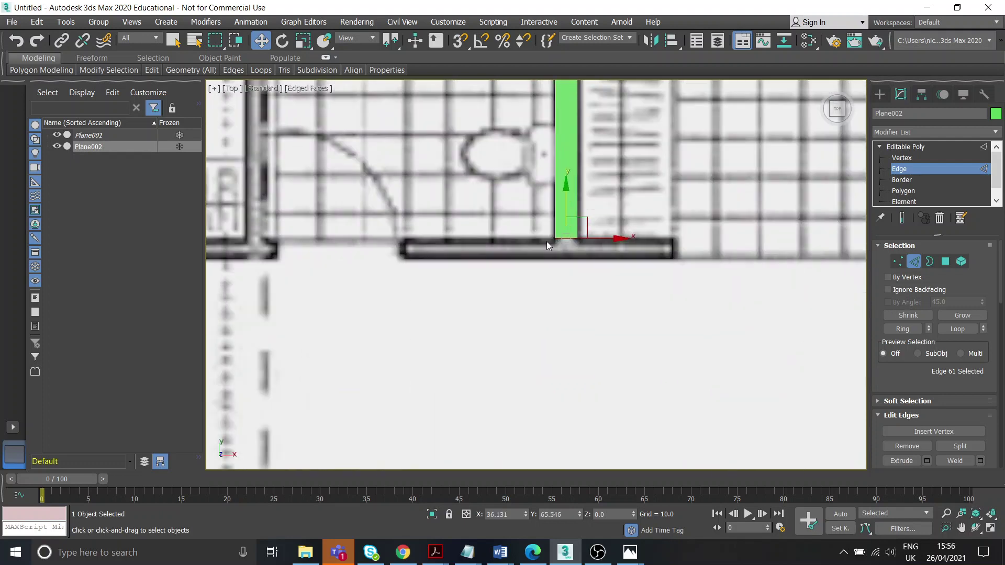
left_click_drag(567, 200, 440, 241, "shift")
left_click(555, 250)
Step: Extrude the inner edge of the Bedroom 2/bathroom partition segment down to the hall wall, at about Y 65.2
scroll(440, 240, "down", 5)
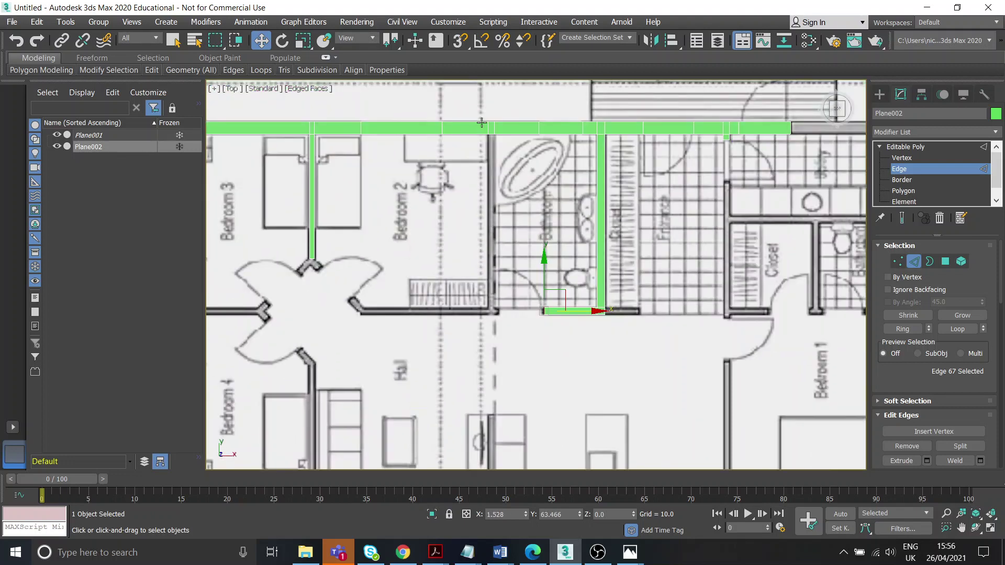
left_click(492, 135)
scroll(492, 133, "up", 4)
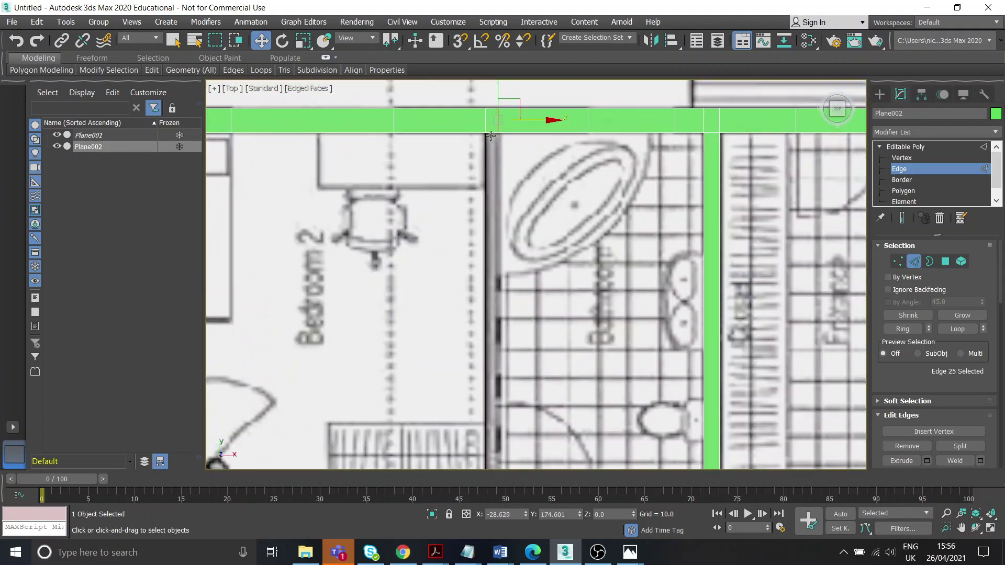
left_click_drag(492, 105, 492, 296, "shift")
middle_click_drag(510, 335, 519, 178)
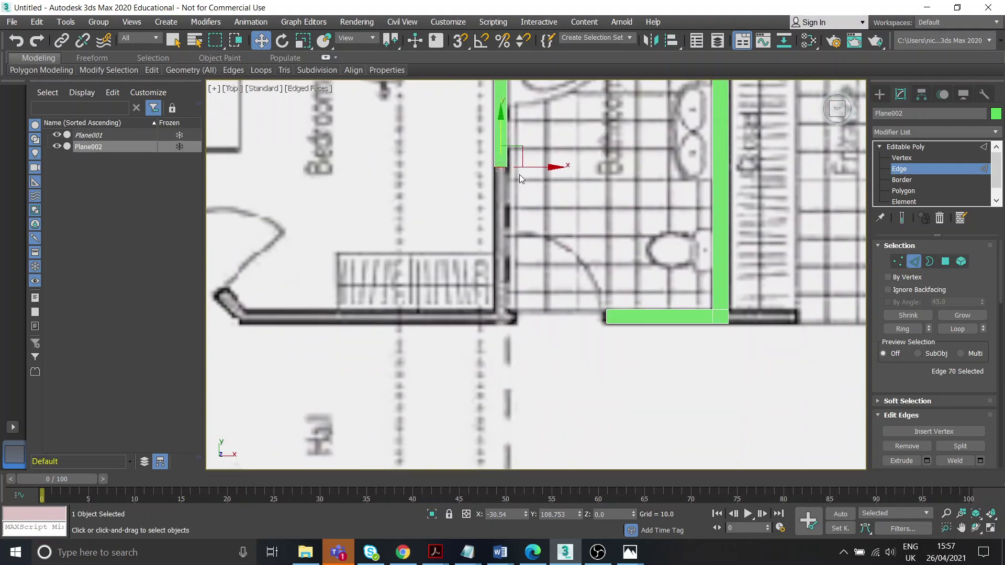
left_click_drag(501, 127, 501, 273)
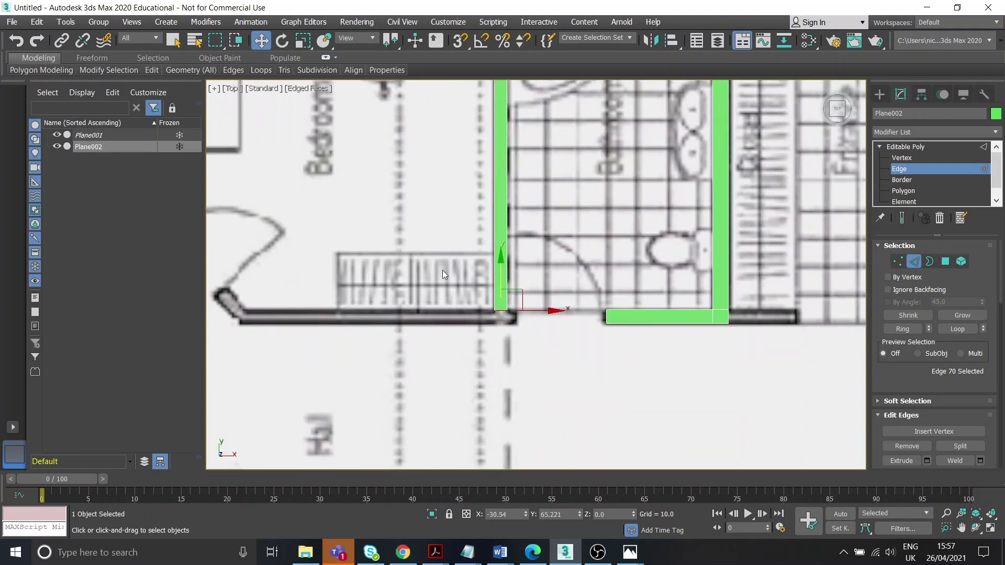
Step: Extrude the outer wall corner's lower edge down along Bedroom 3's exterior wall to the far end of the pier, at about Y 53.6
scroll(442, 270, "down", 4)
middle_click_drag(442, 270, 627, 241)
scroll(494, 239, "up", 2)
scroll(417, 249, "down", 4)
middle_click_drag(378, 242, 516, 211)
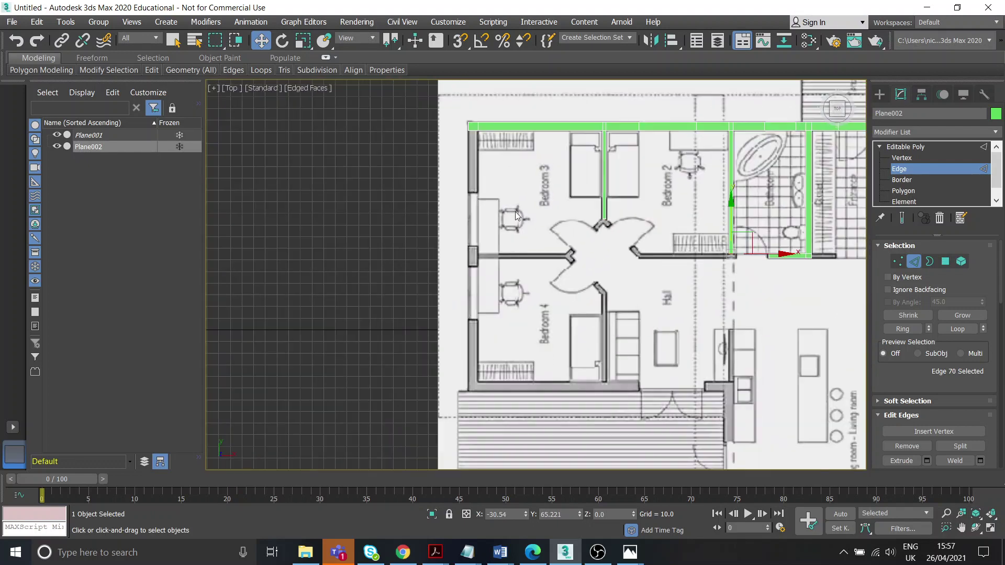
middle_click_drag(642, 232, 434, 206)
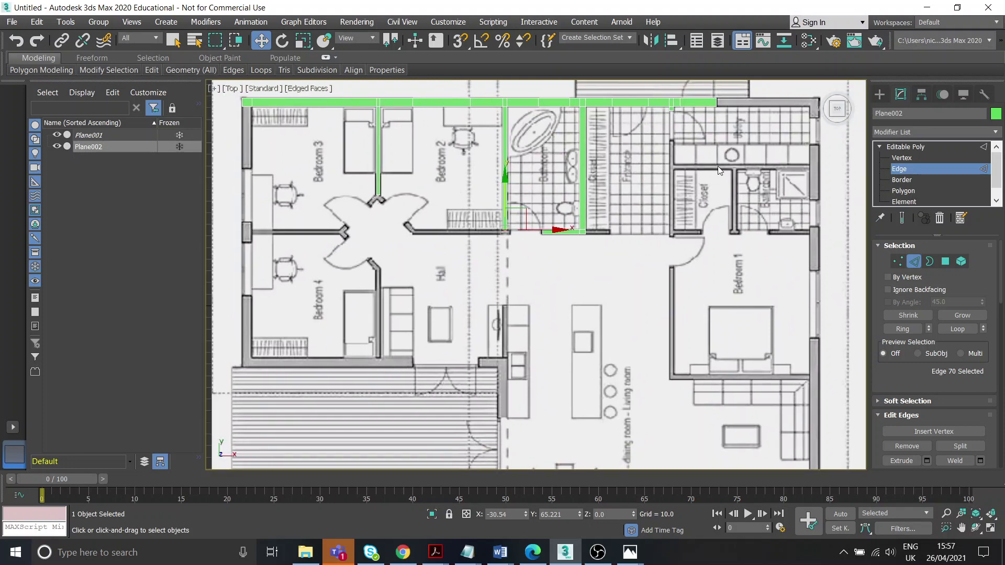
middle_click_drag(718, 165, 608, 197)
middle_click_drag(281, 195, 562, 156)
scroll(561, 156, "up", 3)
middle_click_drag(388, 114, 433, 189)
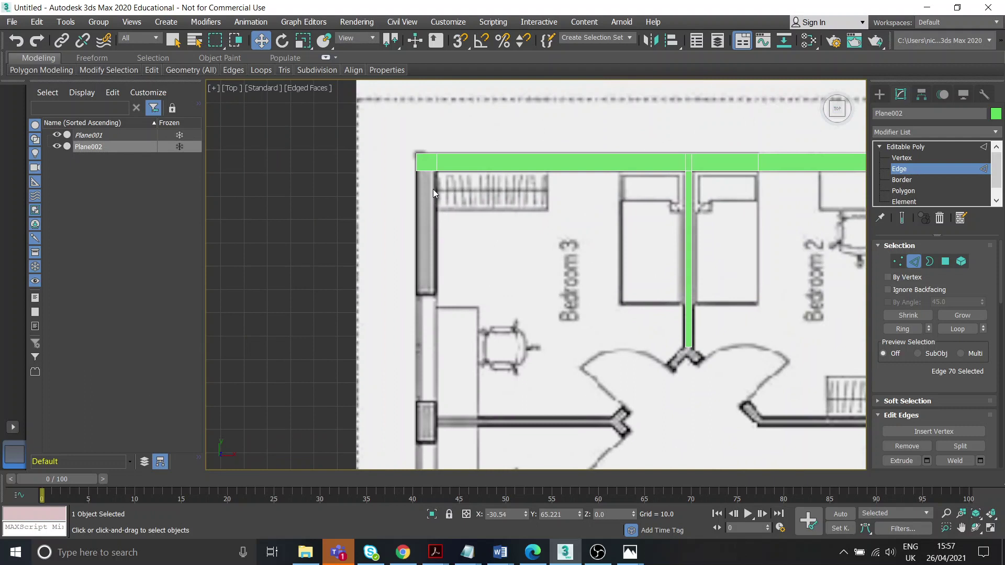
left_click(426, 171)
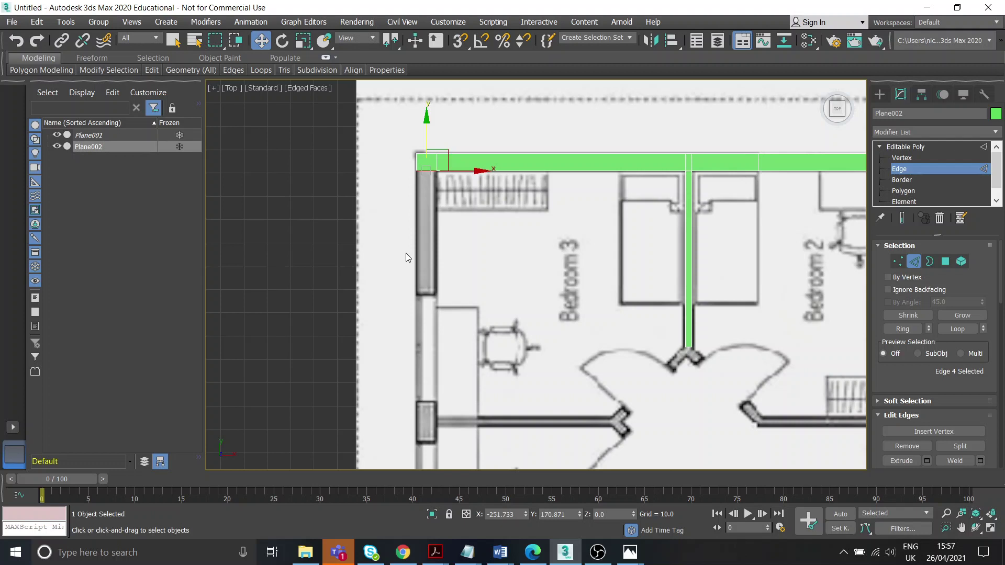
middle_click_drag(535, 245, 553, 206)
left_click_drag(439, 106, 456, 372, "shift")
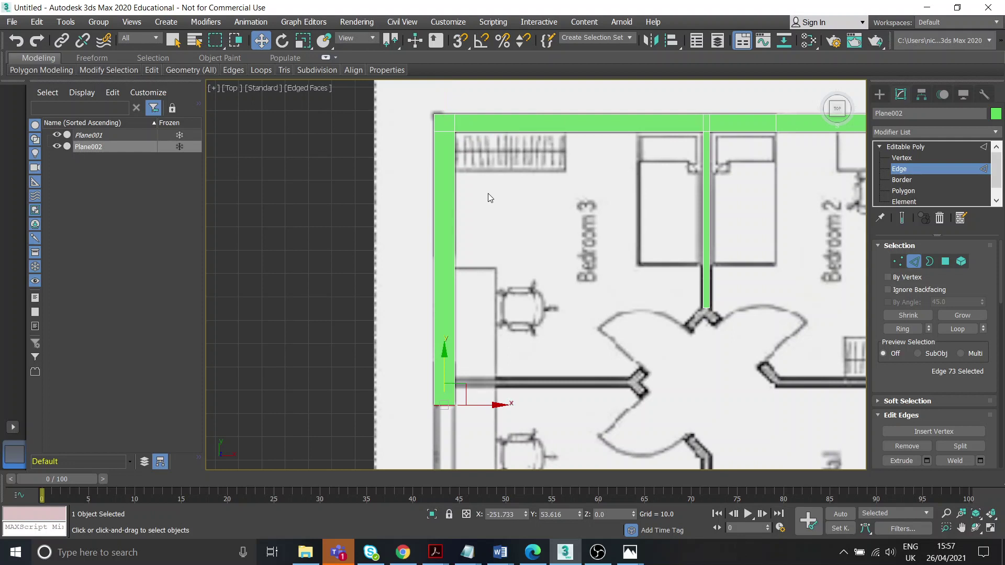
Step: Compare the new exterior wall with the floor plan in see-through display, examining the Bedroom 3 window opening and the pier at the partition
middle_click_drag(443, 200, 451, 219)
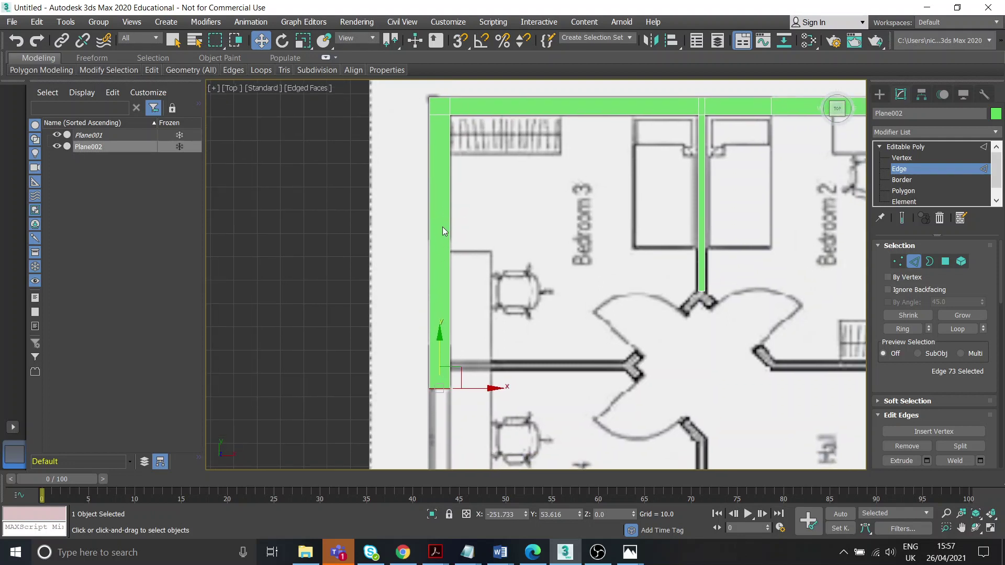
key("alt+x")
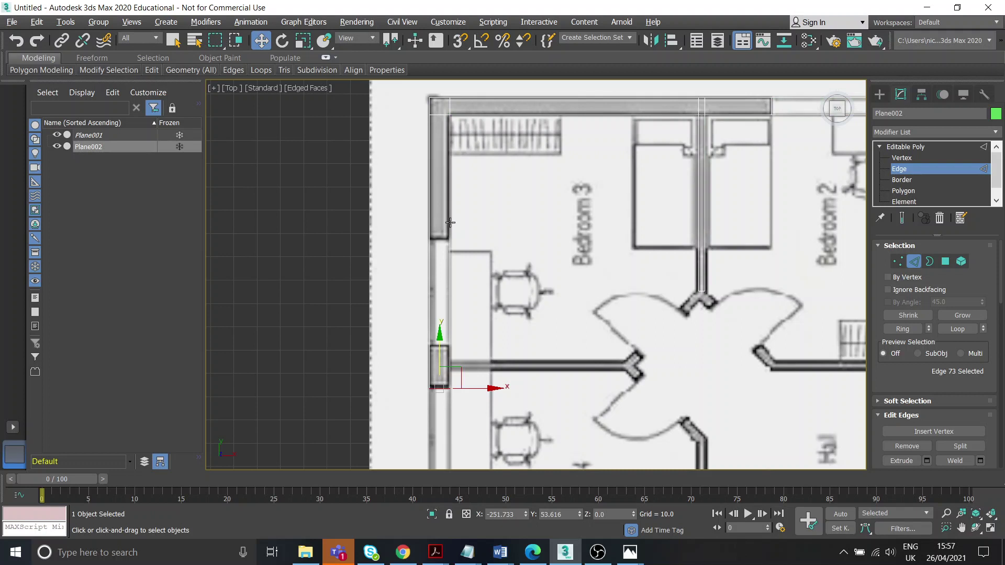
key("alt+x")
key("alt+x")
key("alt+x")
key("alt+x")
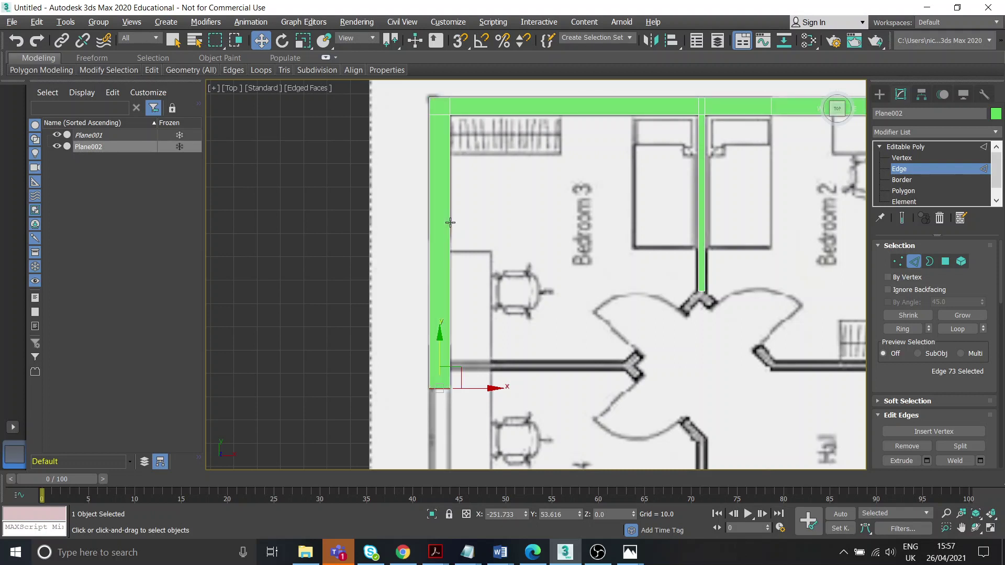
scroll(450, 222, "up", 3)
key("alt+x")
scroll(434, 238, "down", 3)
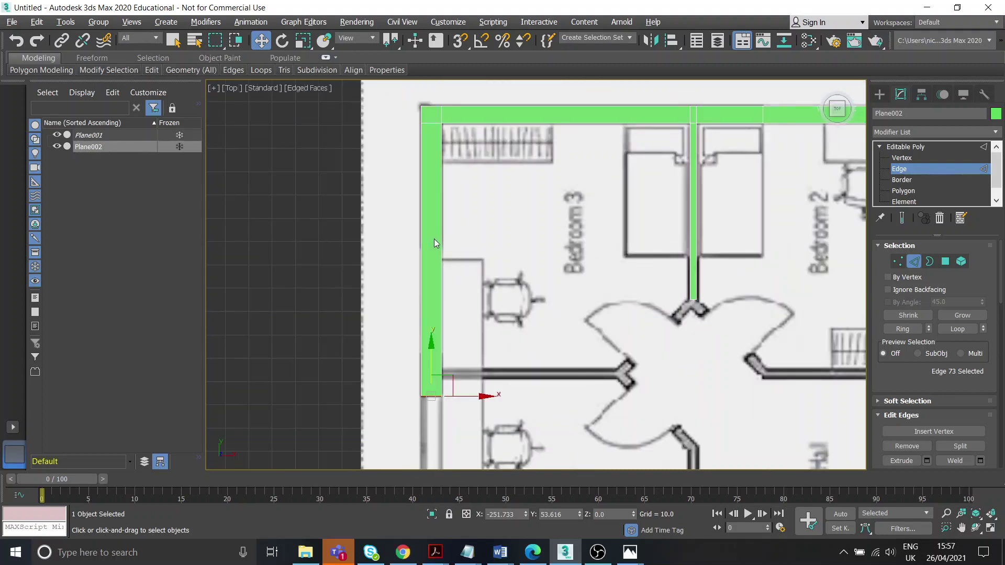
key("alt+x")
key("alt+x")
key("alt+x")
key("alt+x")
key("alt+x")
scroll(431, 254, "up", 4)
scroll(437, 225, "down", 2)
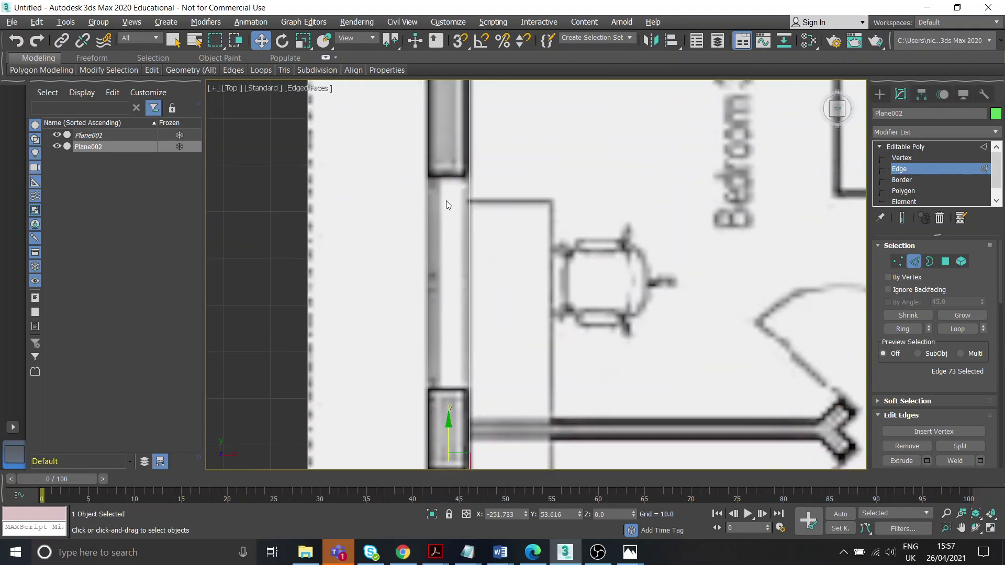
key("alt+x")
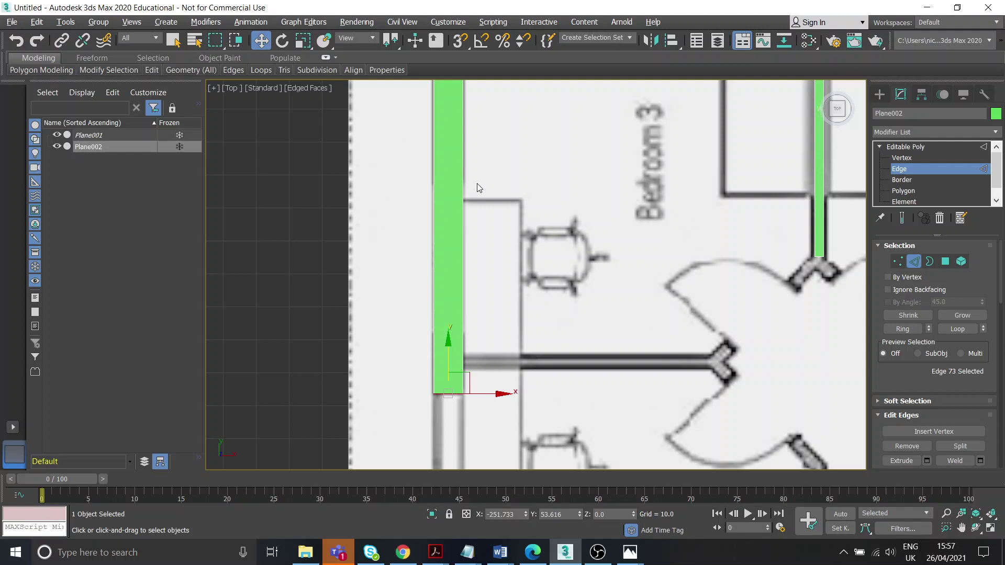
key("alt+x")
key("alt+x")
middle_click_drag(491, 335, 487, 223)
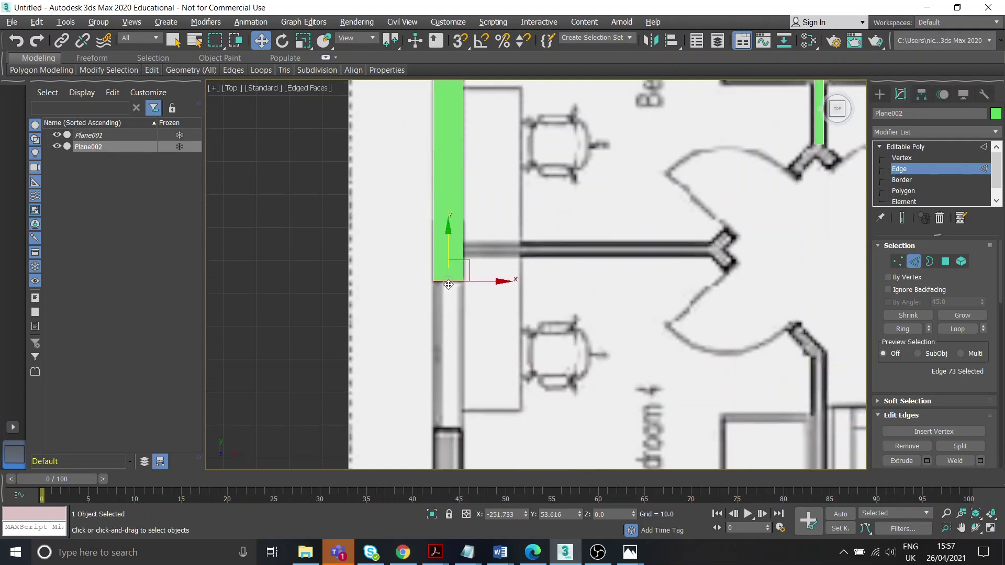
key("alt+x")
key("alt+x")
key("alt+x")
key("alt+x")
Step: Connect the two long edges of Bedroom 3's exterior wall and move the new edge to the Bedroom 3/4 partition's upper face, about Y 65.5
left_click(465, 249)
middle_click_drag(488, 236, 444, 270)
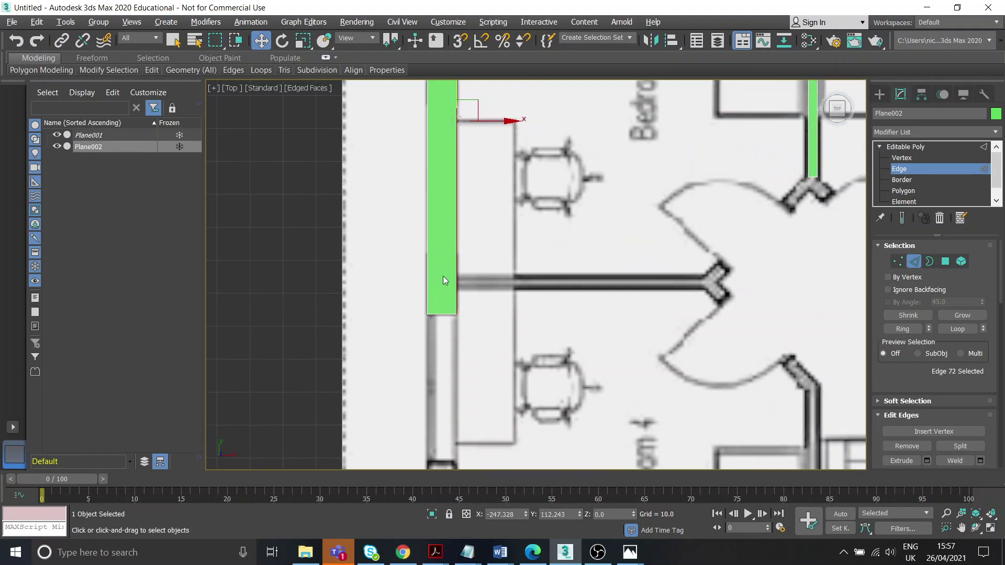
middle_click_drag(497, 287, 488, 279)
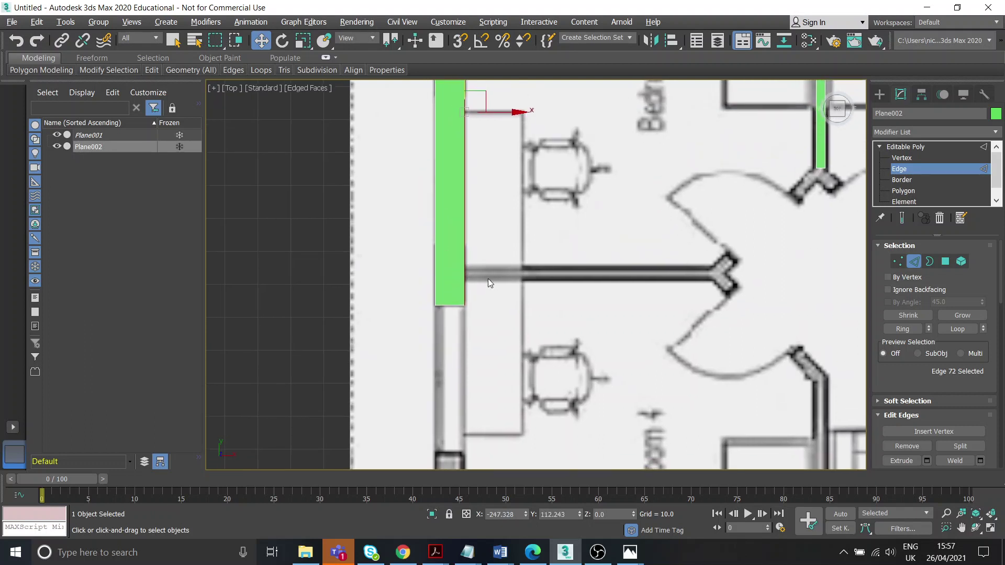
middle_click_drag(489, 213, 448, 283)
left_click(437, 272)
left_click(465, 272)
left_click(437, 271)
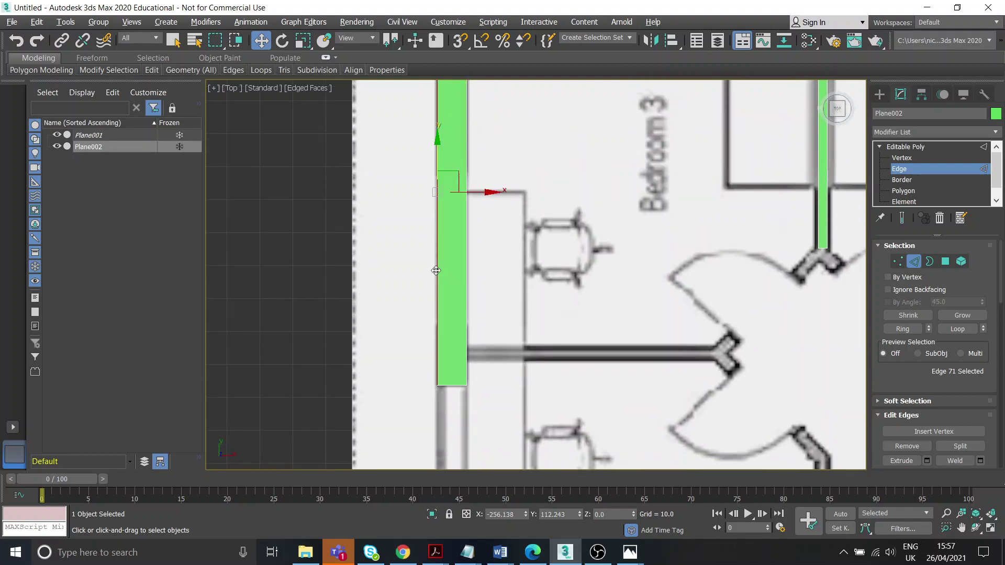
left_click(466, 267, "ctrl")
middle_click_drag(461, 194, 438, 220)
scroll(443, 184, "down", 2)
scroll(942, 388, "down", 2)
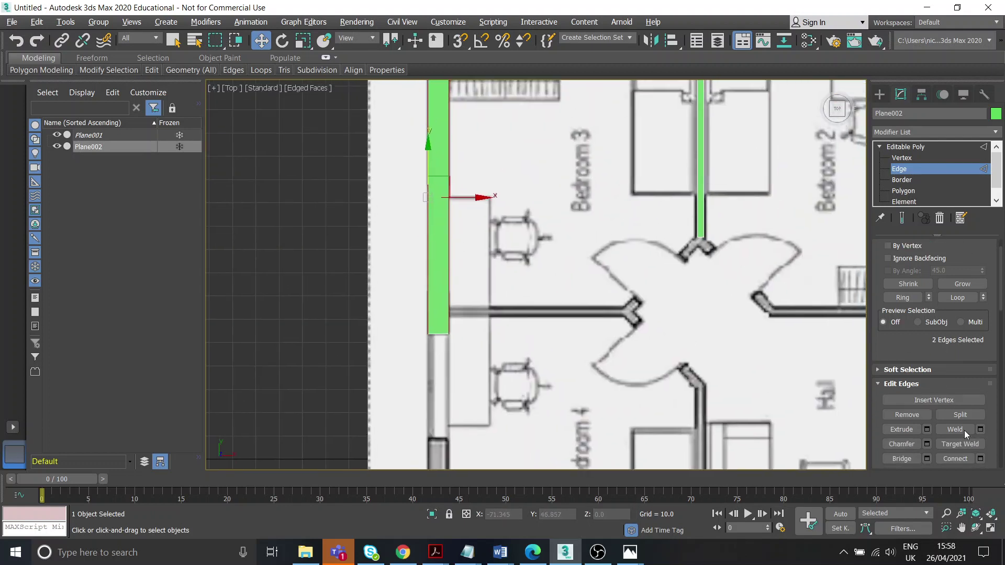
left_click(956, 460)
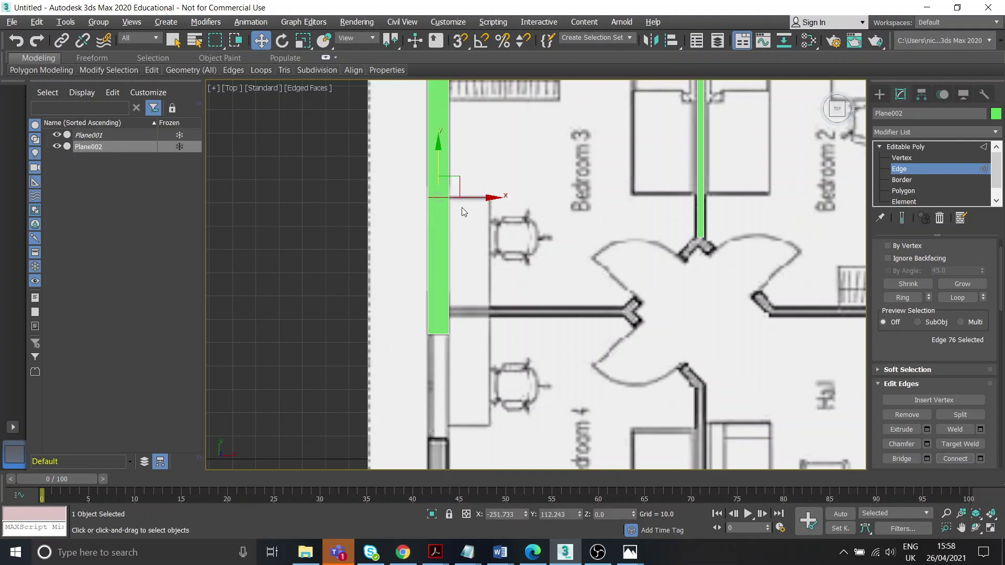
left_click_drag(437, 158, 439, 266)
scroll(454, 350, "up", 5)
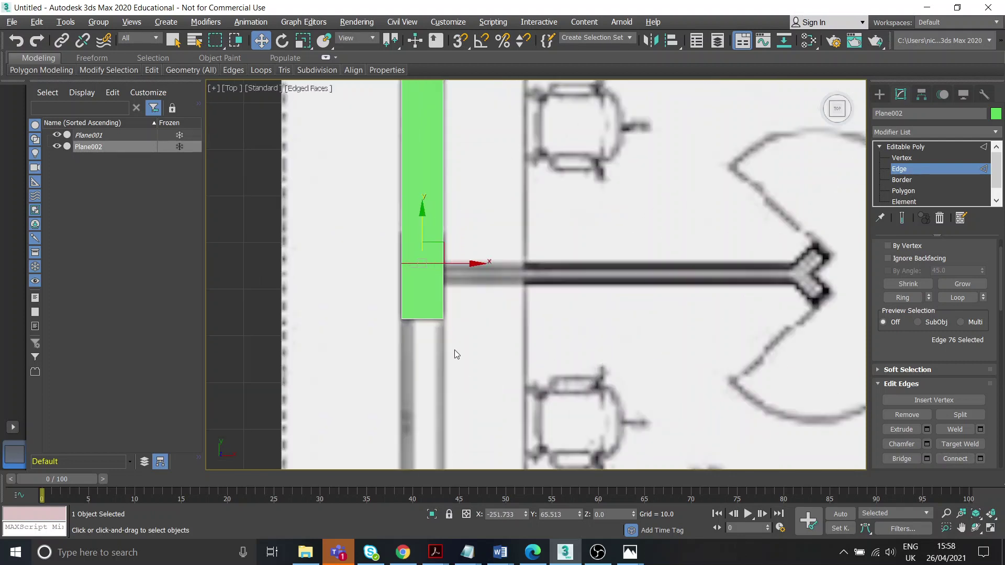
Step: Connect the side edges of the wall's end segment and align the new edge with the Bedroom 3/4 partition's lower face
left_click(380, 262)
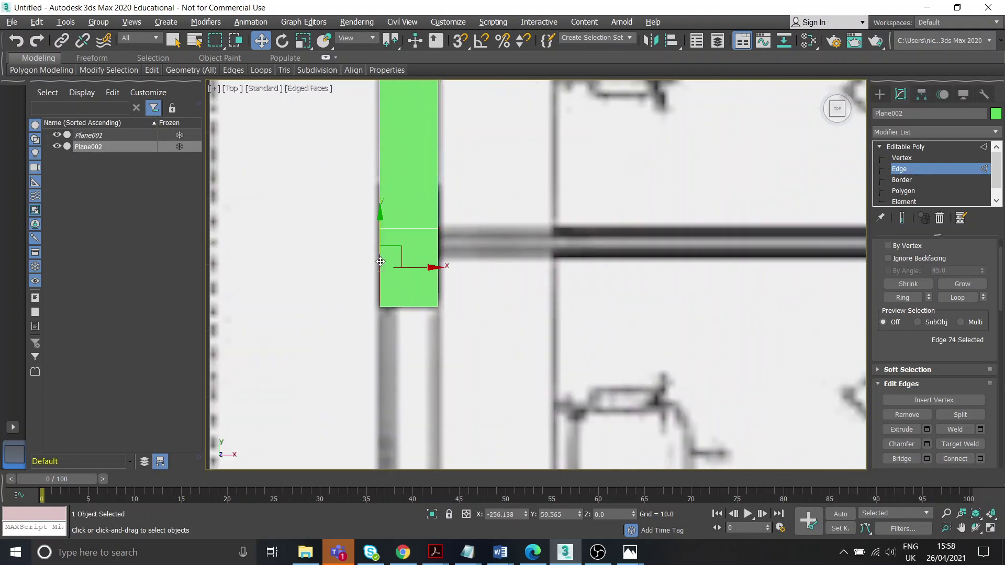
left_click(438, 257, "ctrl")
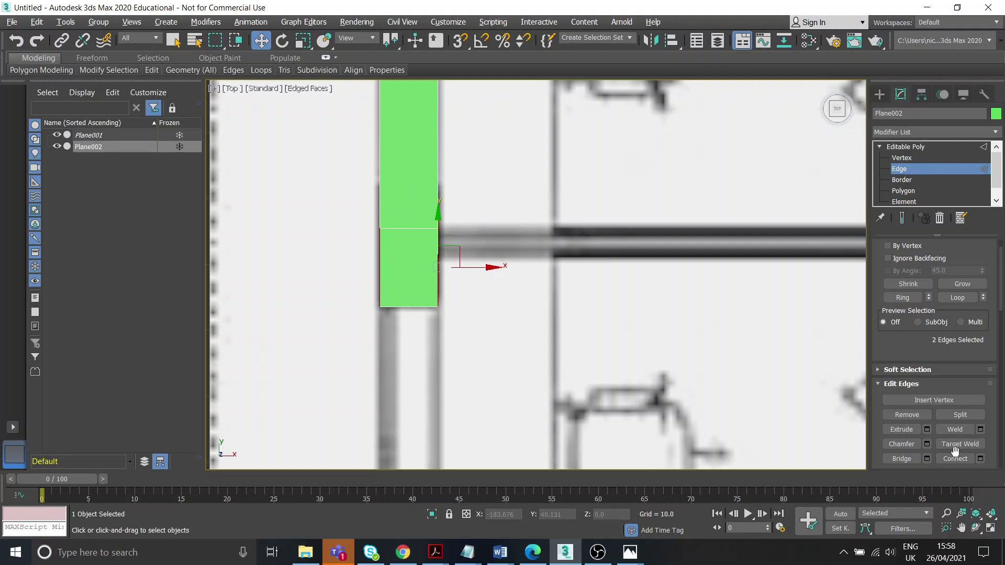
left_click(956, 458)
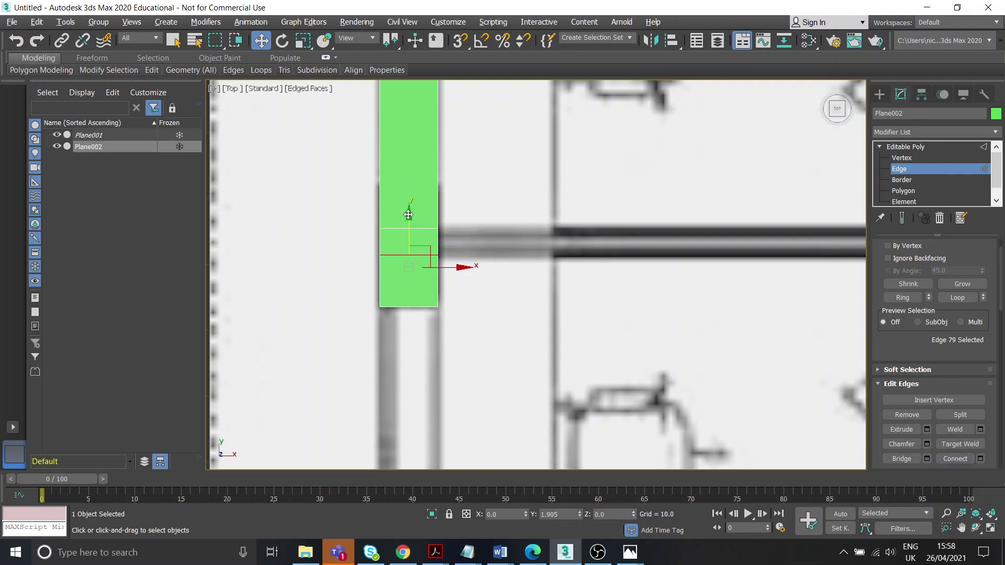
Step: Extrude the short inner wall edge between the two cuts along the Bedroom 3/4 partition to the angled door frames, at about X -172.4
left_click(439, 241)
scroll(479, 273, "down", 2)
middle_click_drag(556, 277, 444, 271)
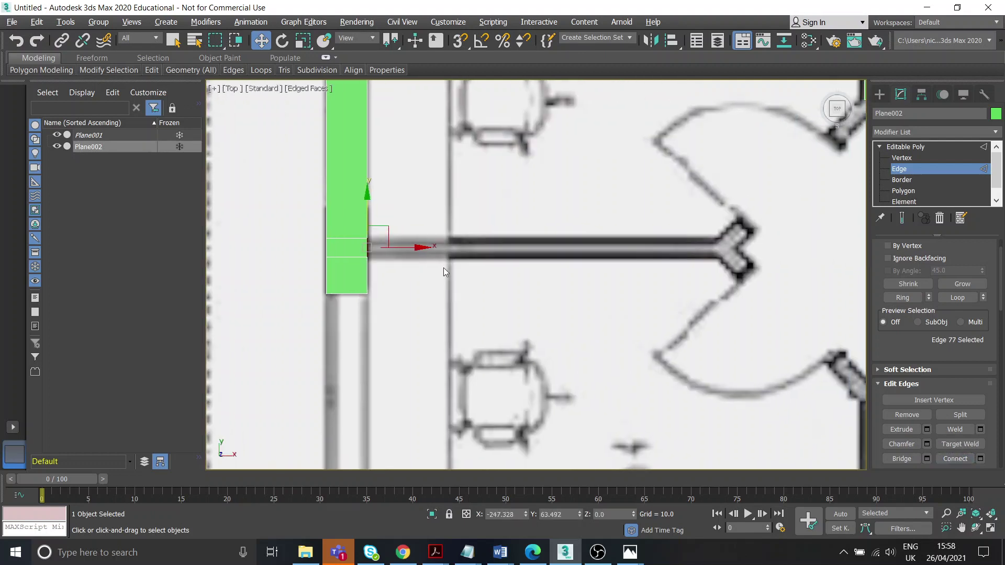
left_click_drag(401, 251, 746, 264, "shift")
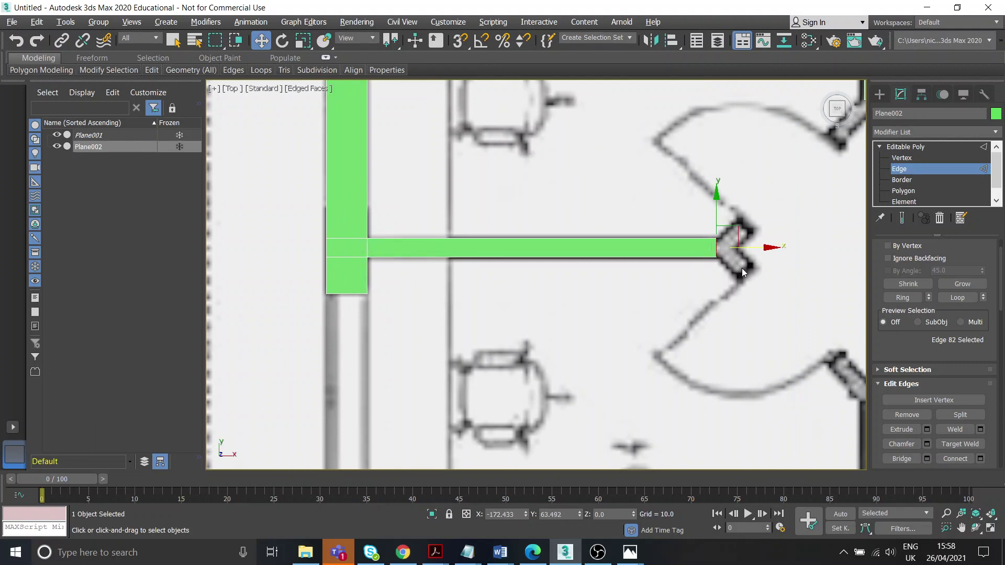
Step: Connect the long edges of Bedroom 3's exterior wall and move the new edge to the window opening's upper end, at about Y 117.5
middle_click_drag(527, 281, 538, 362)
key("alt+x")
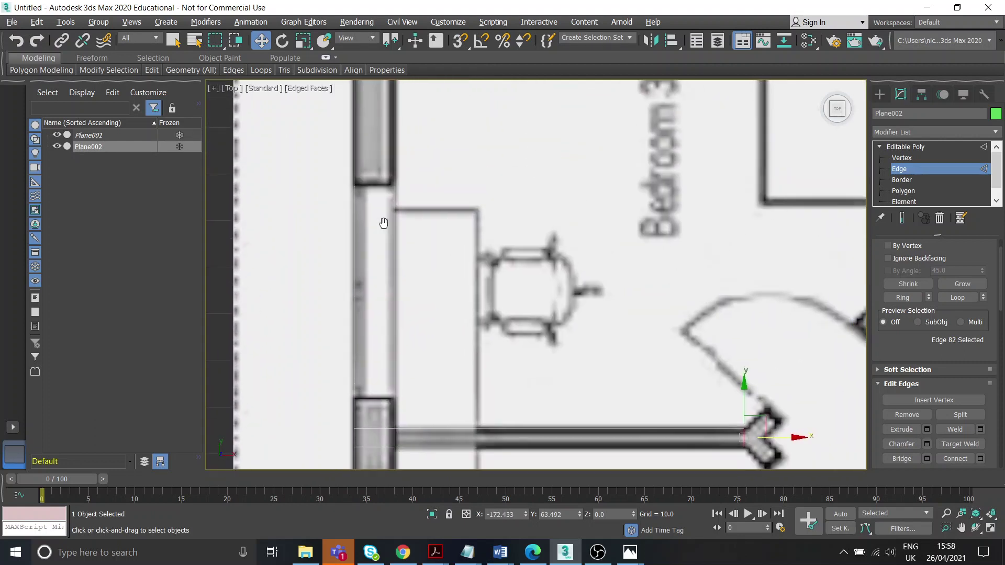
key("alt+x")
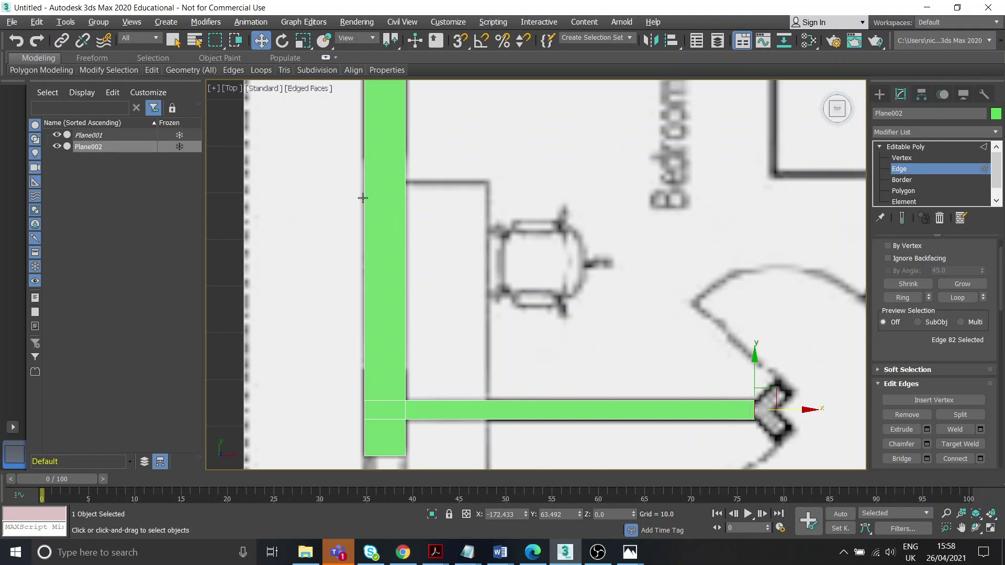
left_click(363, 197)
left_click(406, 204, "ctrl")
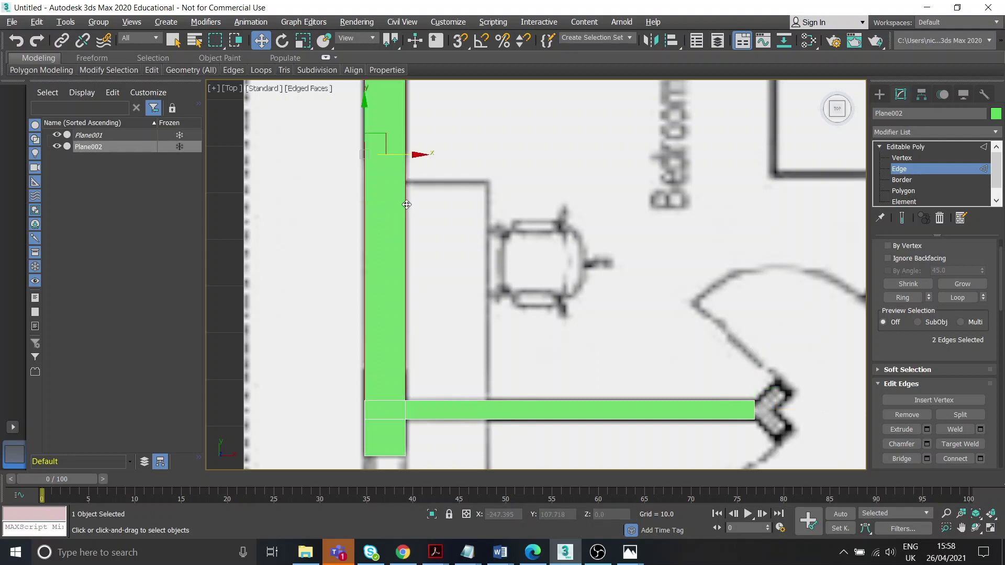
left_click(960, 460)
key("alt+x")
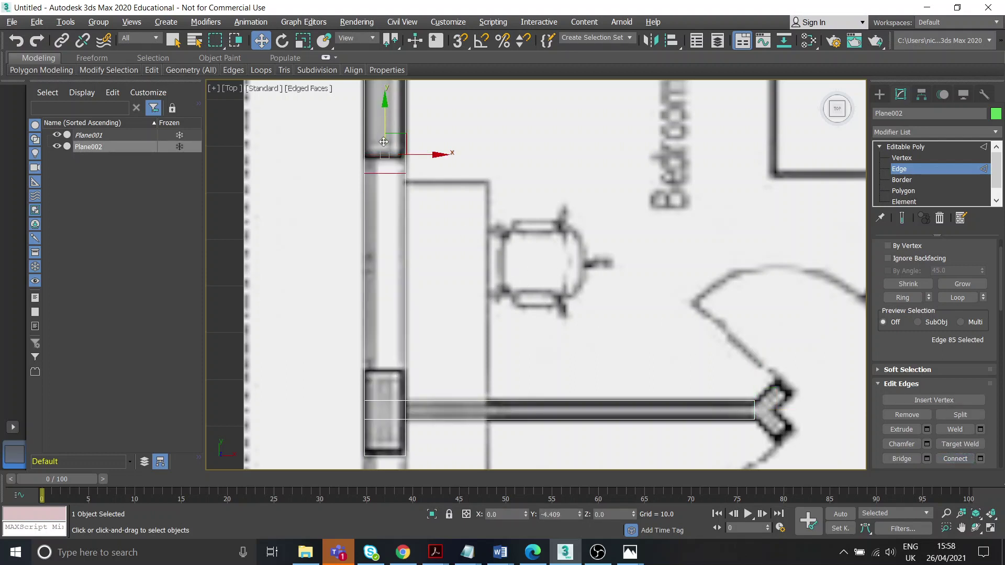
left_click_drag(384, 142, 378, 124)
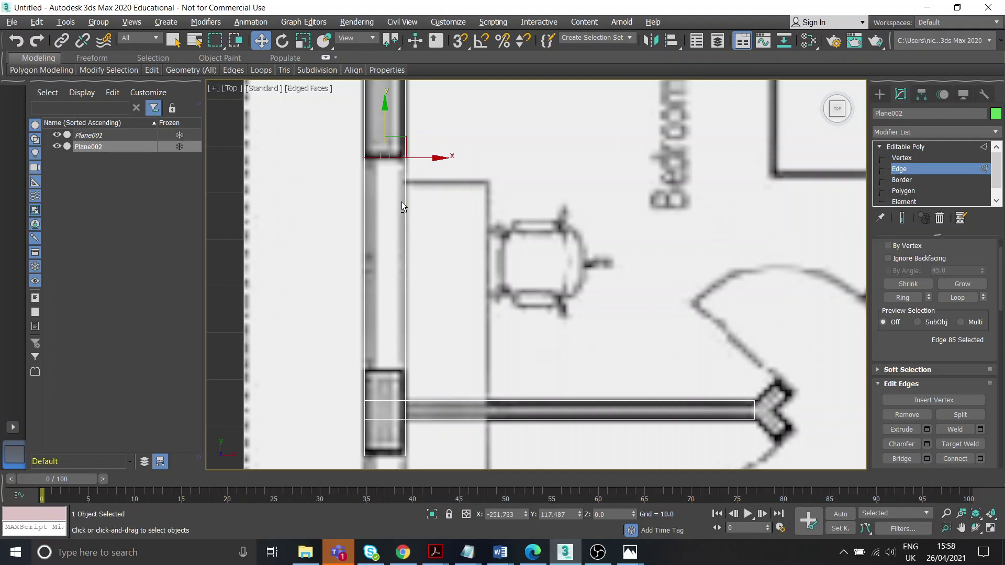
Step: Connect the wall's side edges below that cut and move the new edge to the window opening's lower end at the pier
key("alt+x")
left_click(372, 209)
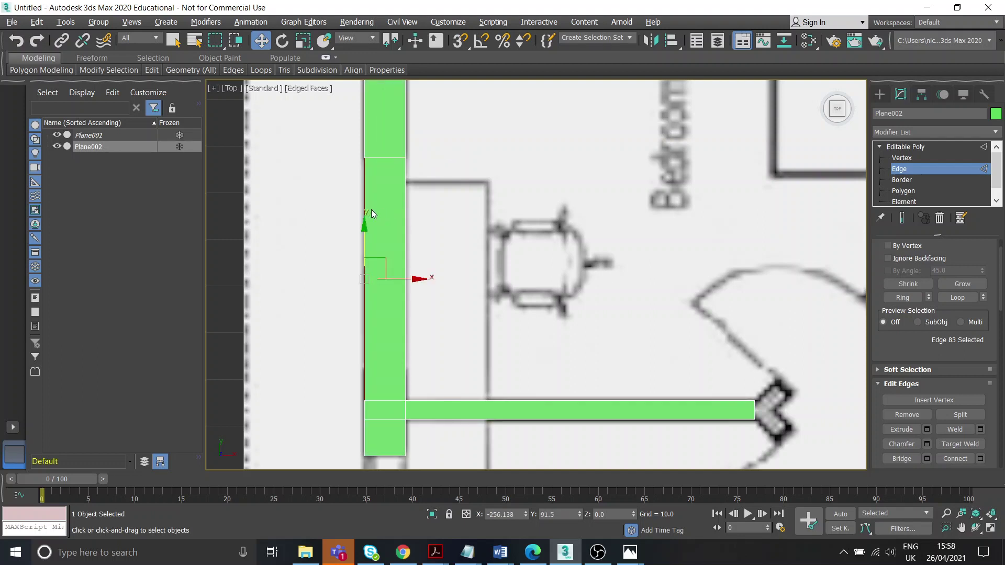
left_click(407, 212, "ctrl")
left_click(956, 459)
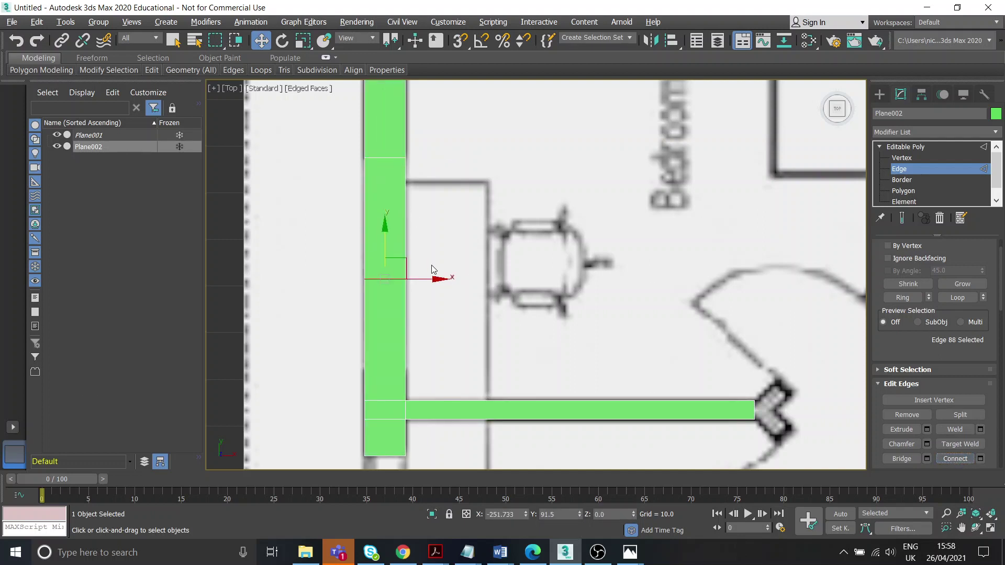
key("alt+x")
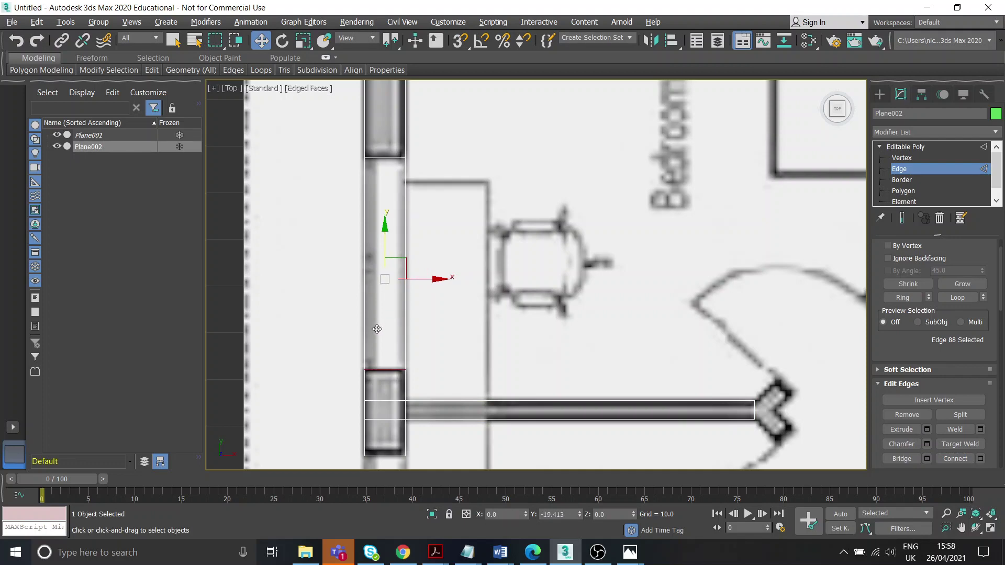
left_click_drag(385, 240, 429, 330)
key("alt+x")
Step: Extrude the end edge of the Bedroom 2/bathroom partition down through the hall wall's thickness
middle_click_drag(528, 275, 463, 267)
scroll(464, 263, "down", 1)
left_click(518, 214)
middle_click_drag(522, 210, 429, 194)
scroll(384, 253, "down", 1)
scroll(384, 253, "down", 2)
middle_click_drag(533, 263, 524, 188)
middle_click_drag(467, 209, 343, 212)
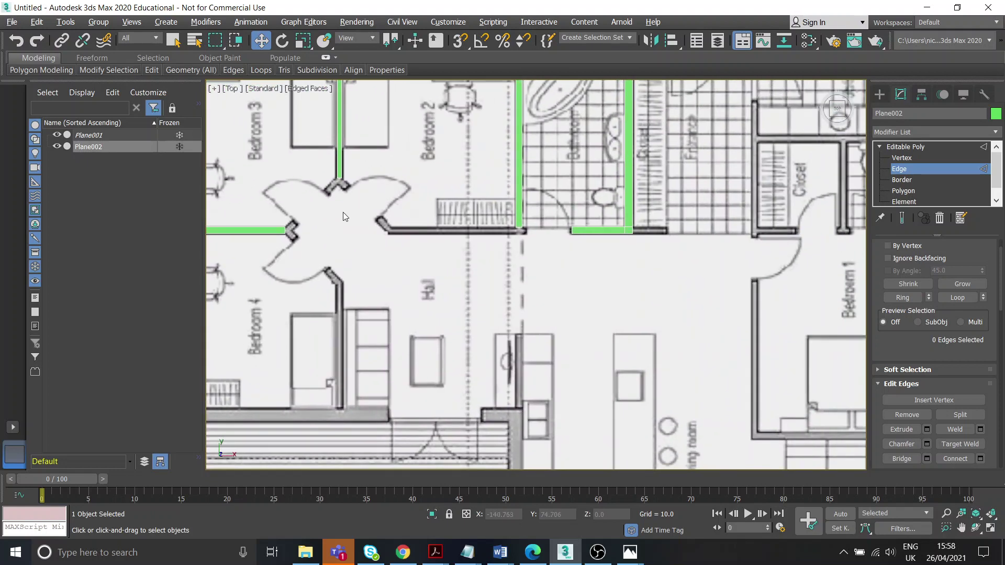
scroll(514, 231, "up", 4)
scroll(523, 228, "up", 4)
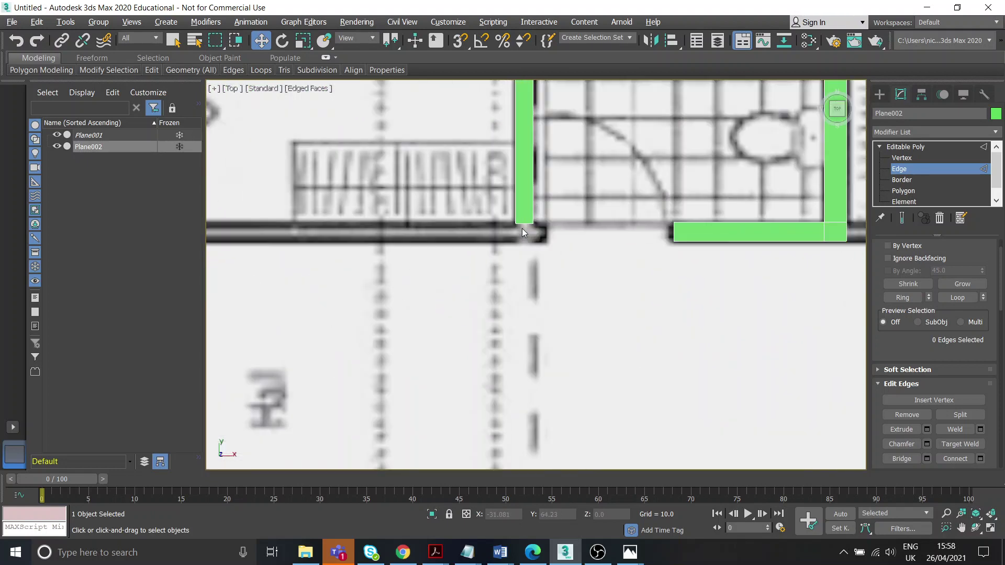
left_click(523, 223)
left_click_drag(525, 189, 588, 236)
Step: Extrude the partition end's bathroom side as a short stub to the bathroom door opening, at about X -25.8
left_click(538, 237)
middle_click_drag(624, 265, 495, 248)
left_click(473, 215)
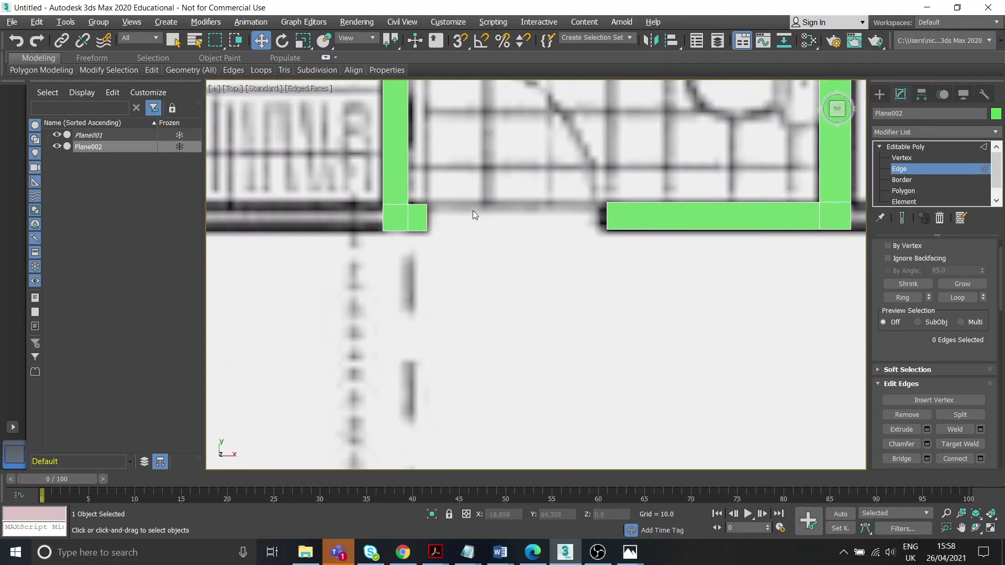
left_click(426, 218)
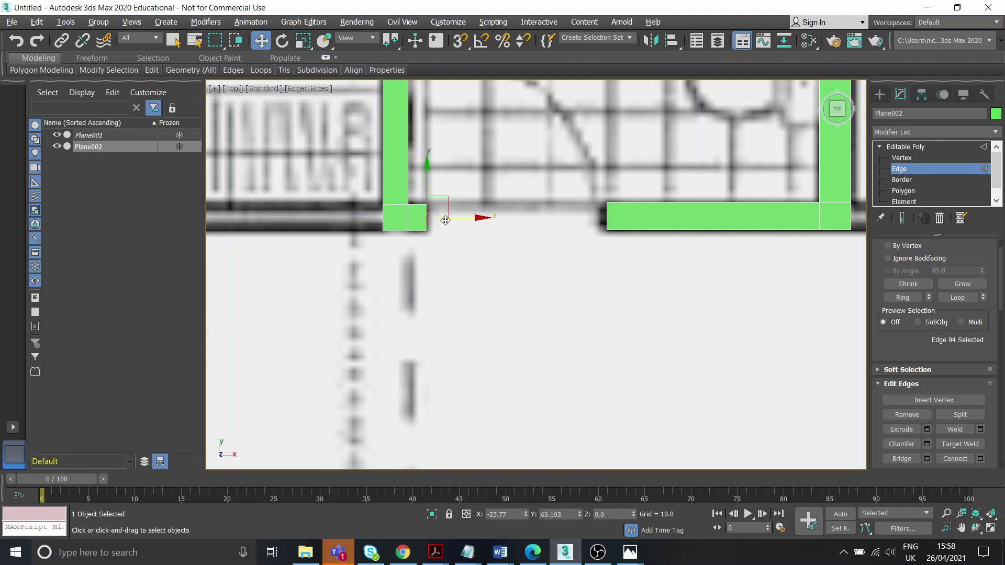
Step: Try to close the bathroom door opening by extruding the stub's end edge across to the opposite wall, and undo it
left_click_drag(459, 220, 634, 218, "shift")
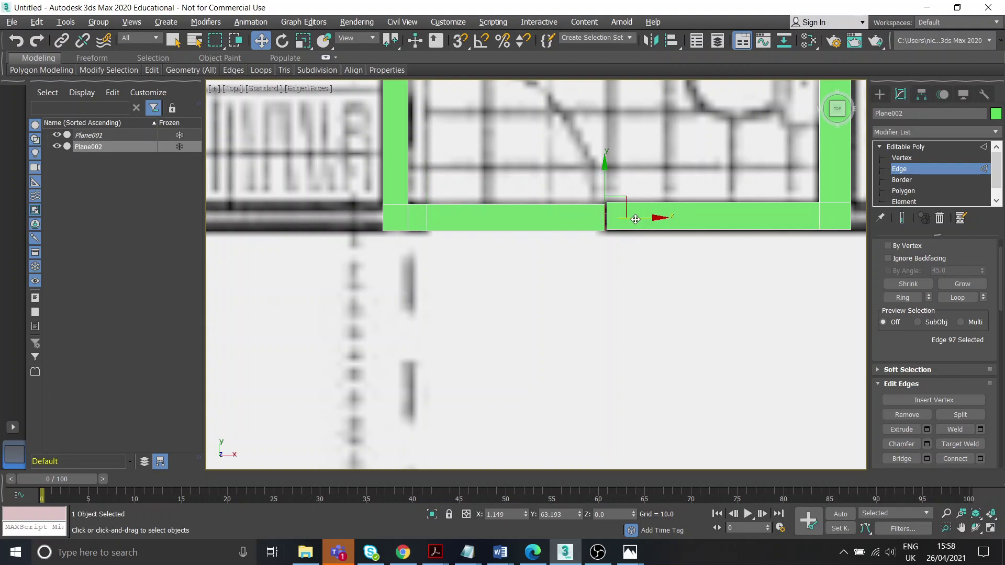
scroll(631, 218, "up", 5)
scroll(580, 221, "down", 3)
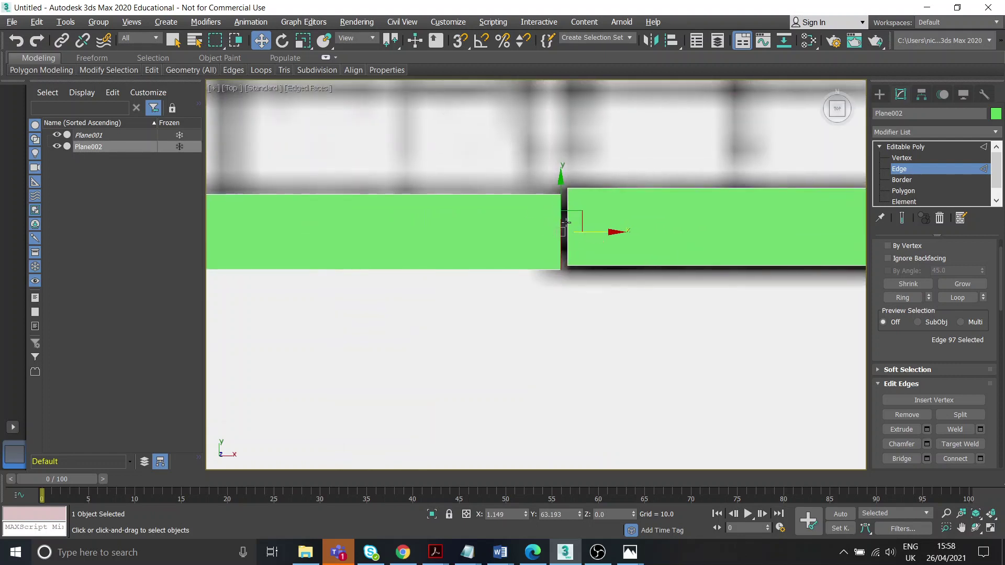
left_click_drag(596, 227, 596, 227)
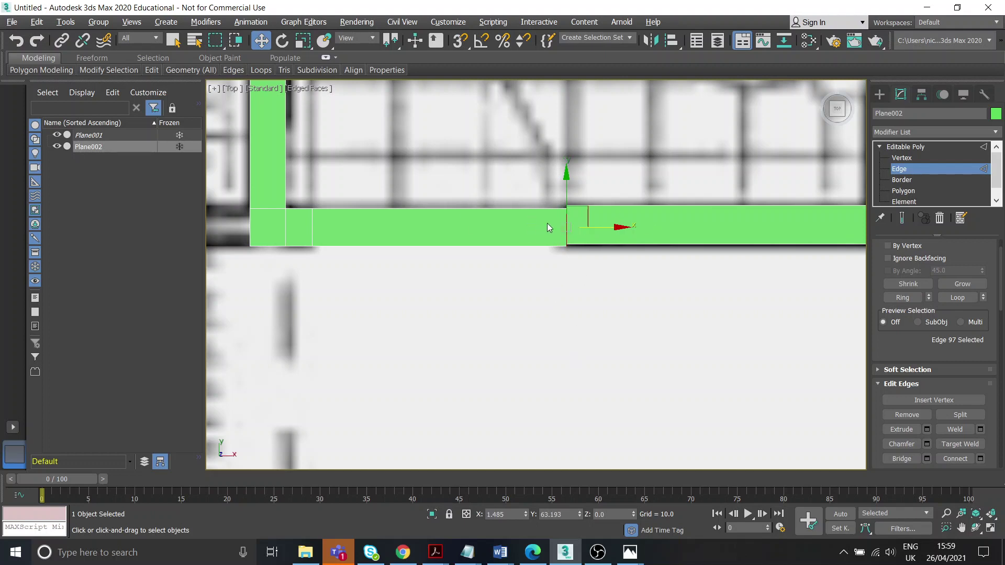
key("ctrl+z")
key("ctrl+z")
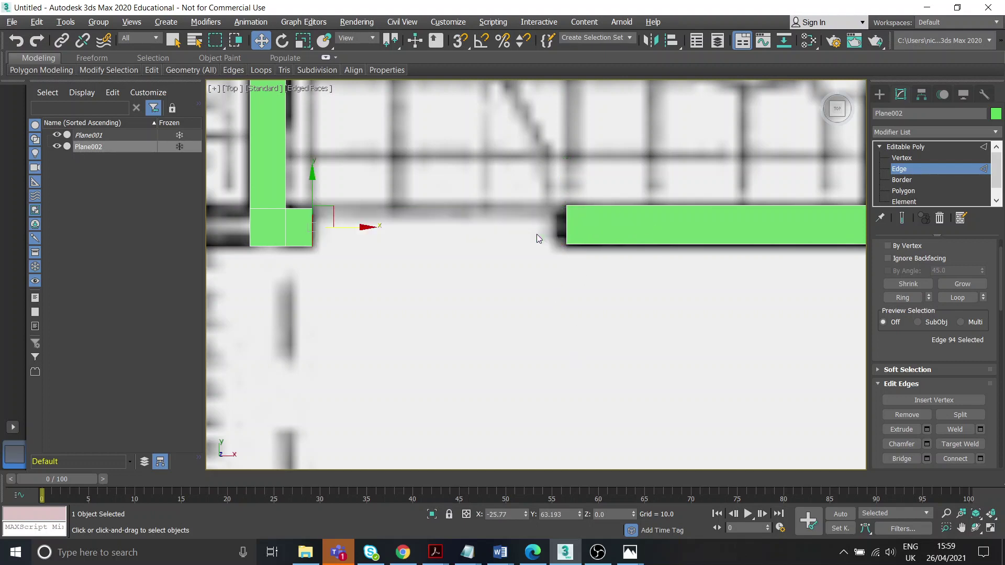
Step: Bridge the stub's end edge with the facing wall end edge across the bathroom door opening
middle_click_drag(397, 225, 478, 218)
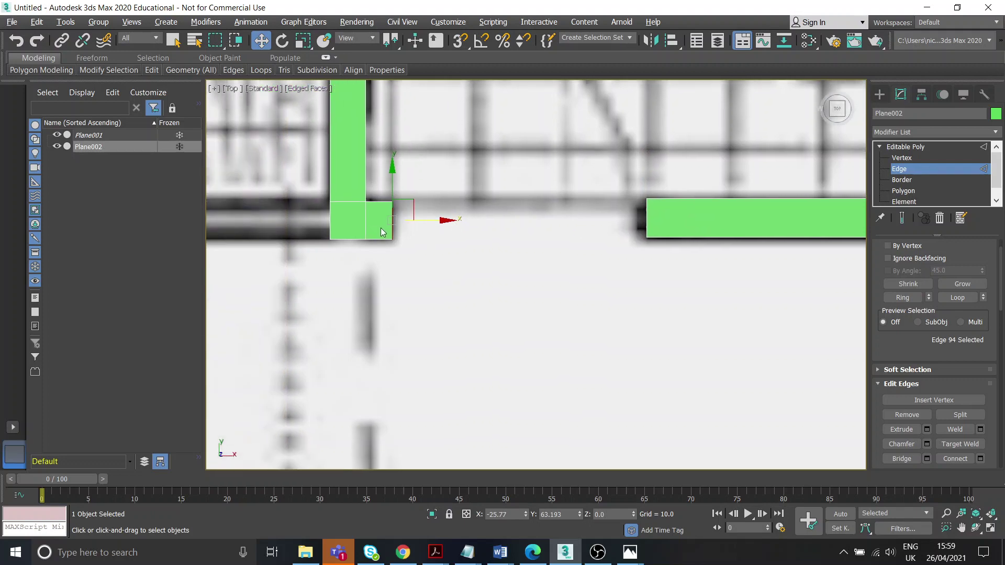
scroll(353, 173, "down", 10)
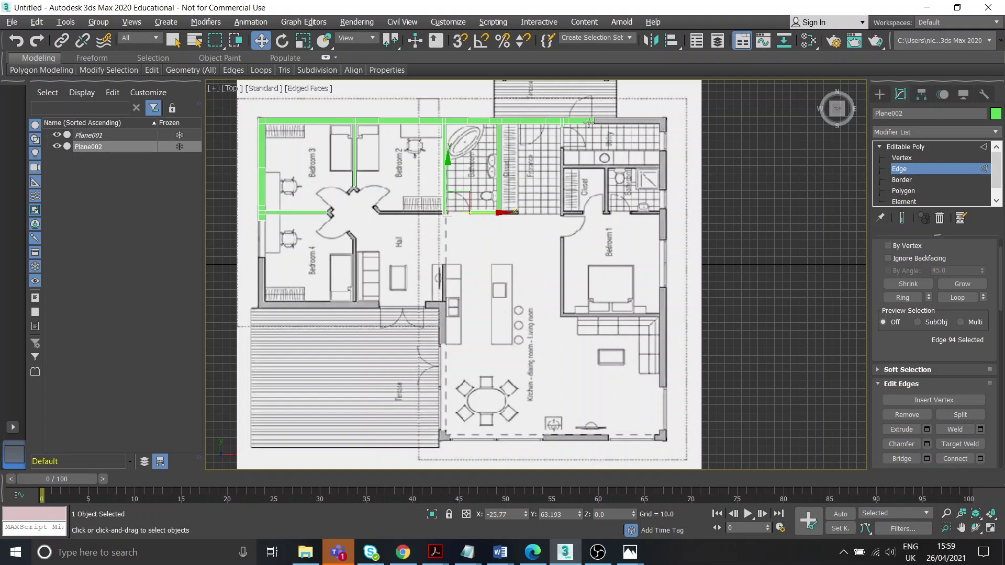
scroll(590, 127, "up", 4)
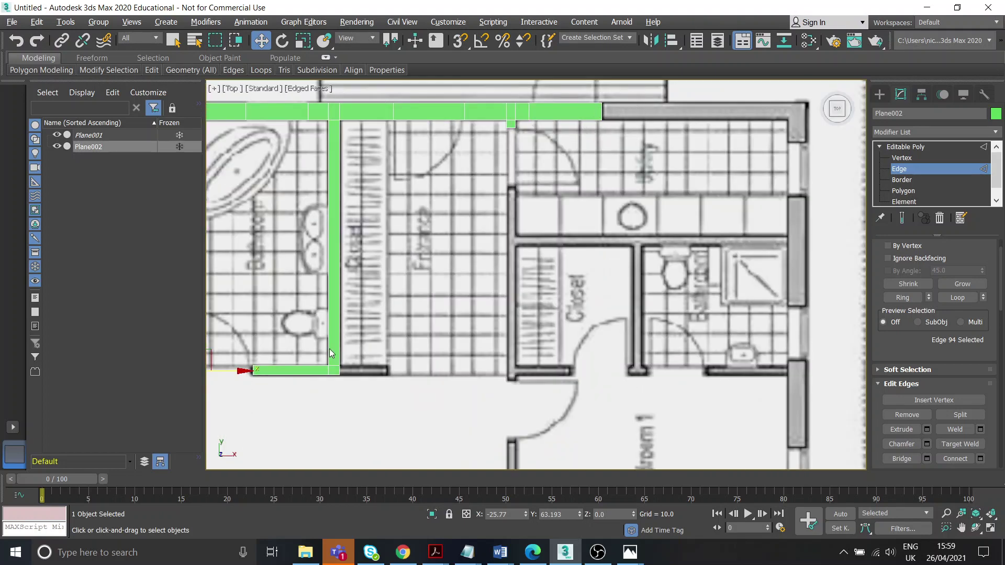
scroll(571, 256, "up", 6)
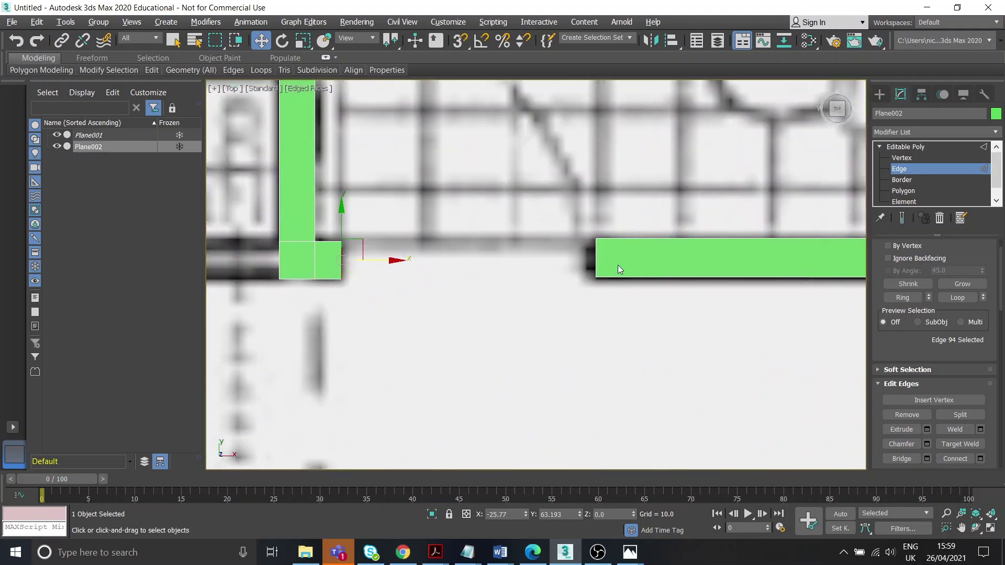
left_click(598, 259)
left_click(340, 265)
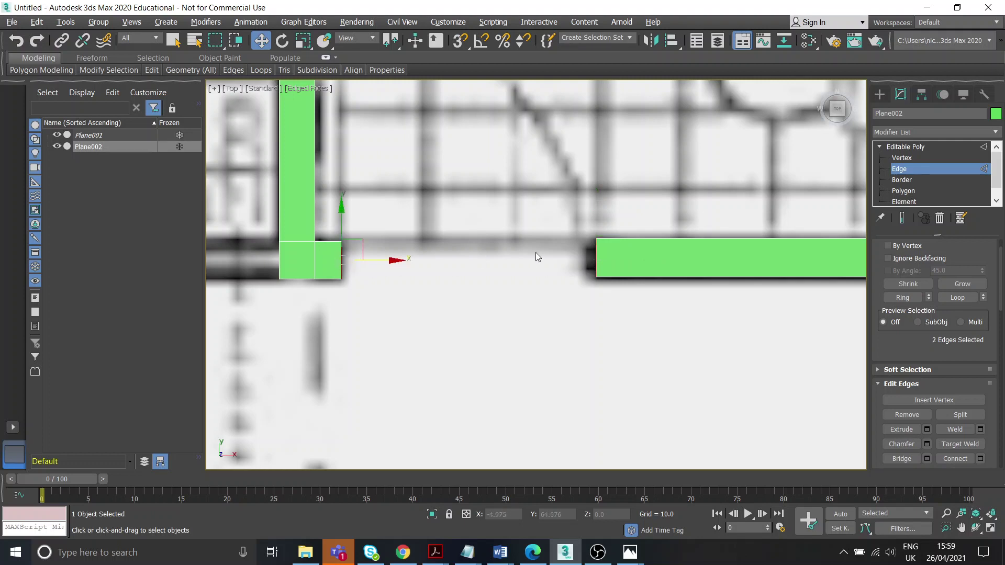
left_click(597, 257, "ctrl")
left_click(341, 257)
scroll(963, 314, "down", 2)
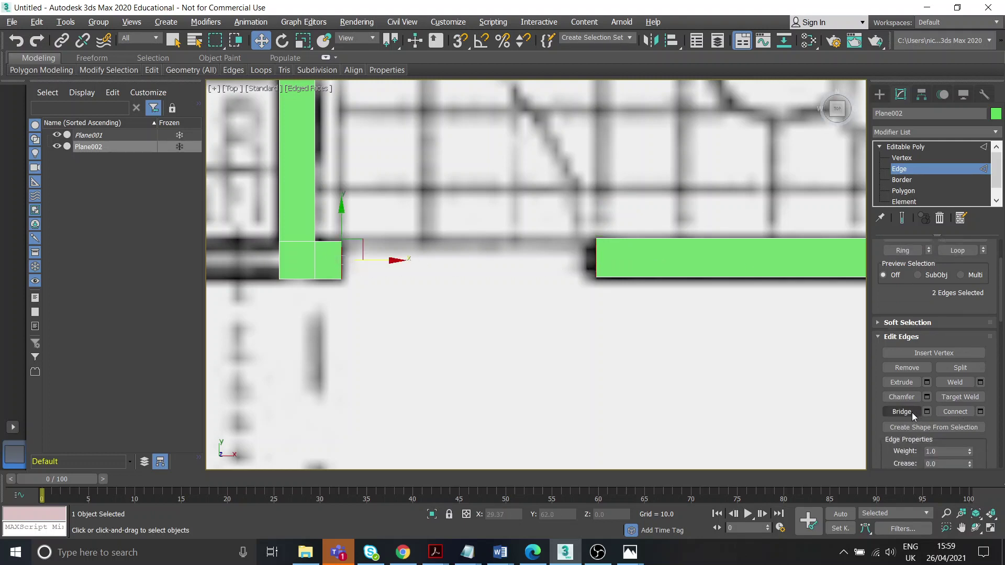
left_click(905, 412)
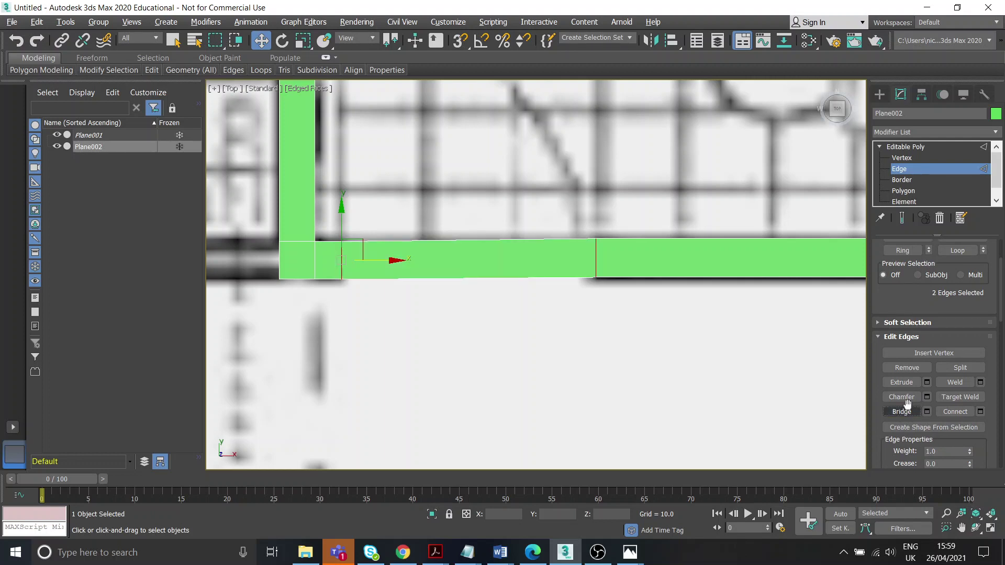
left_click(601, 251)
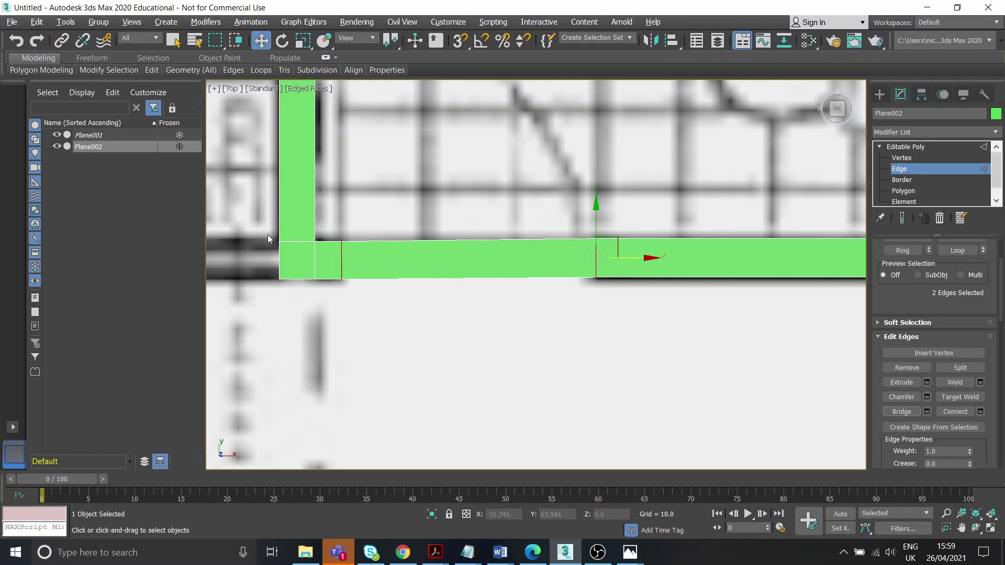
Step: Move the six vertices at the foot of the Bedroom 2/bathroom partition up to about Y 63.47, level with the bathroom wall
left_click(909, 157)
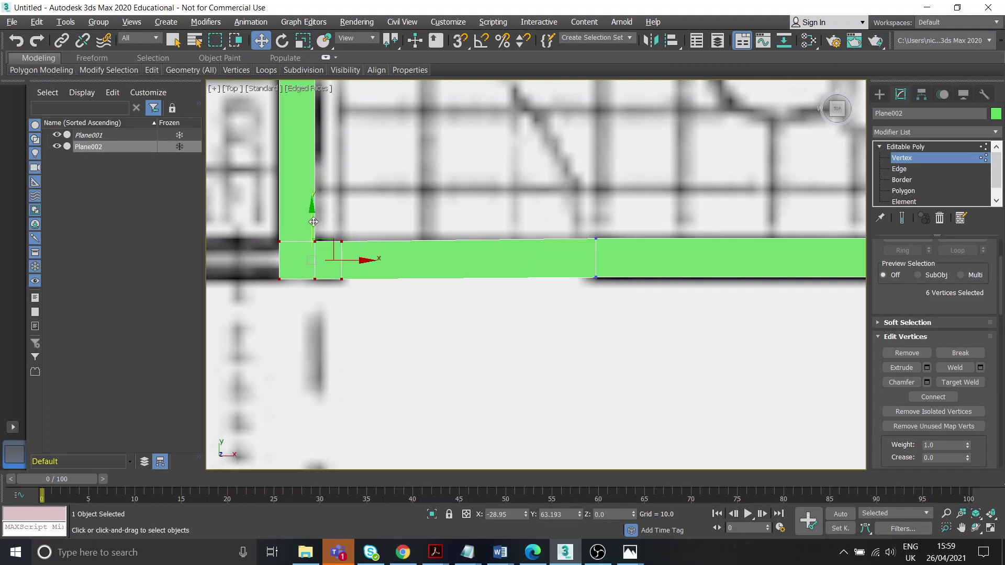
left_click_drag(314, 222, 315, 219)
scroll(374, 261, "down", 3)
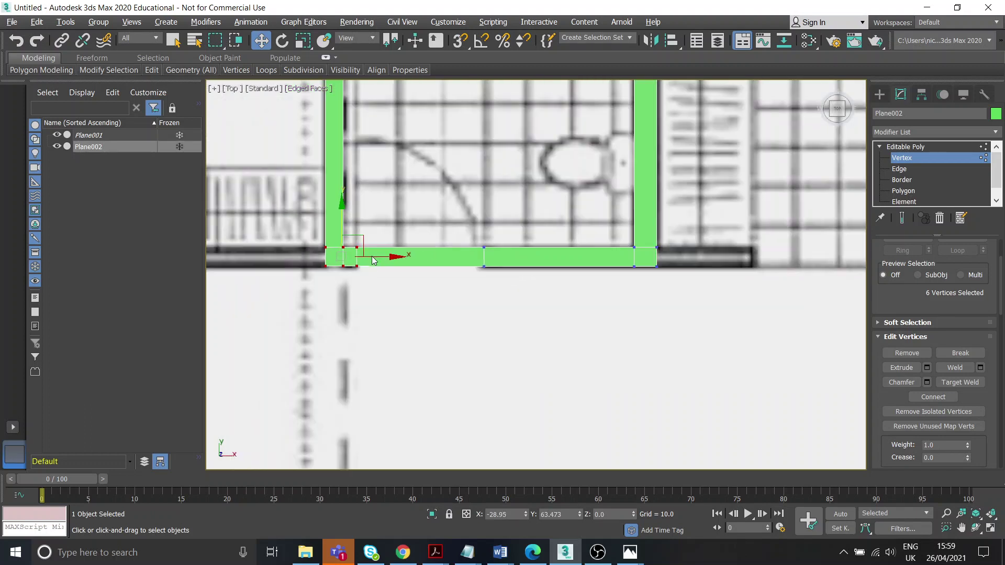
left_click(395, 310)
middle_click_drag(420, 246, 448, 253)
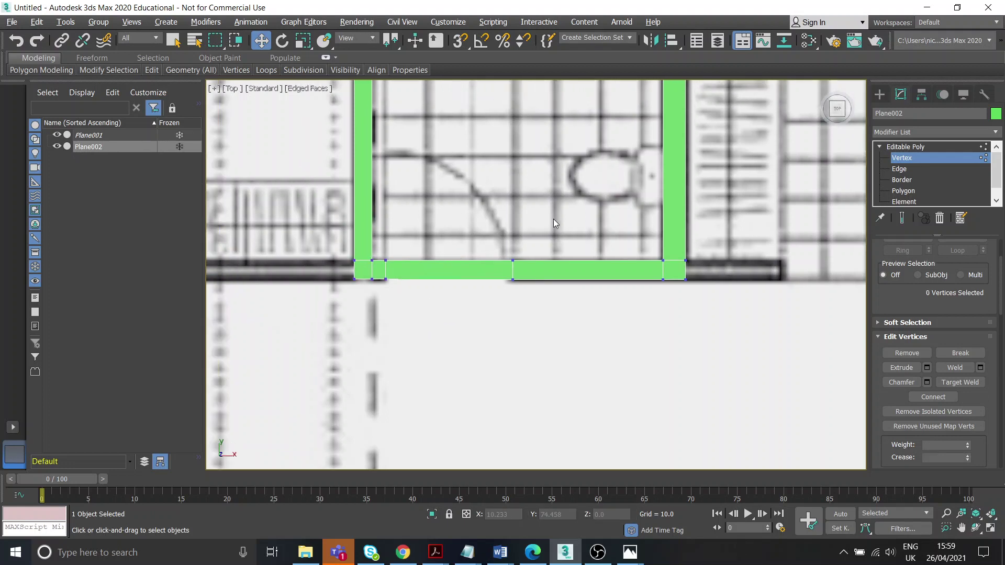
Step: Extrude the partition foot's Bedroom 2 side edge along the hall wall to the angled door pier, at about X -107.4
left_click(900, 169)
middle_click_drag(351, 270, 629, 265)
left_click(582, 266)
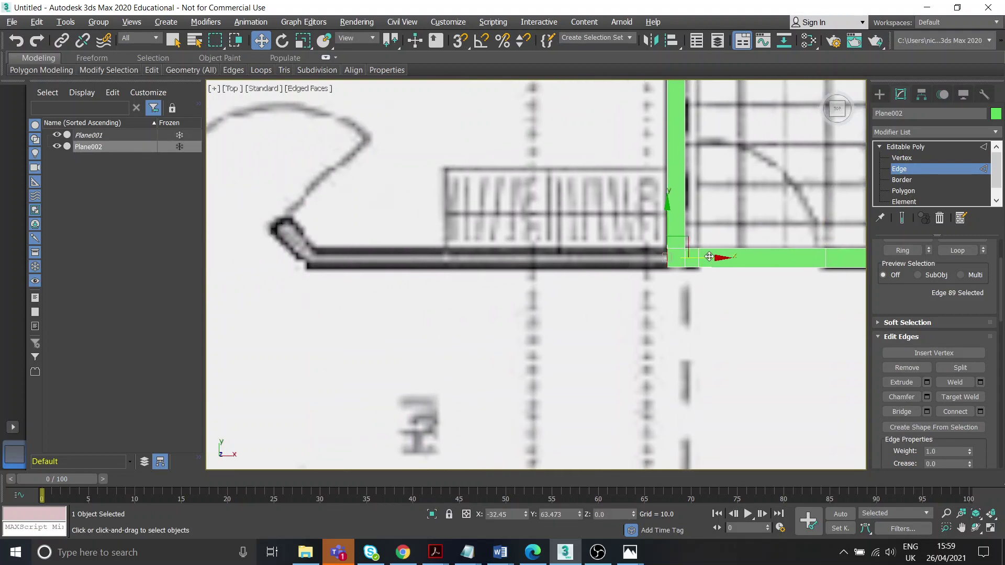
left_click_drag(702, 257, 359, 234, "shift")
middle_click_drag(313, 177, 597, 199)
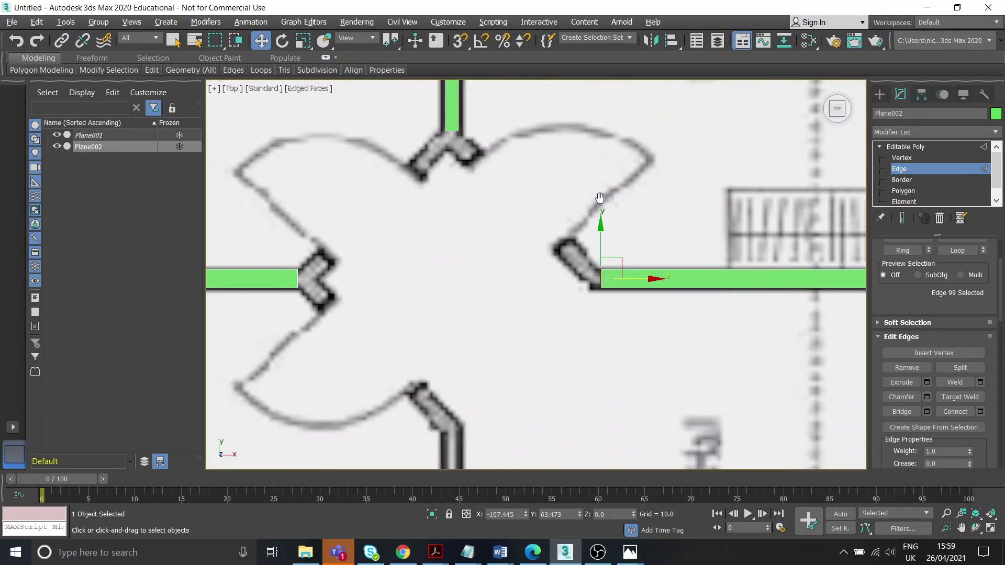
Step: Extrude the hall wall's end edge diagonally along Bedroom 2's angled door pier and rotate the new end edge to square it off
middle_click_drag(460, 153, 498, 180)
scroll(497, 180, "down", 4)
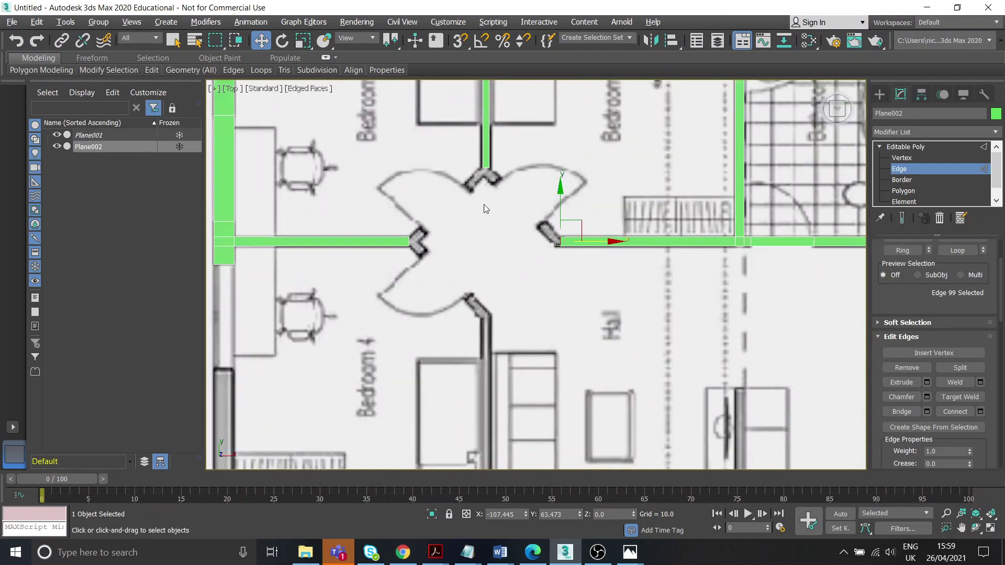
scroll(437, 242, "up", 2)
middle_click_drag(343, 243, 416, 297)
scroll(417, 296, "down", 4)
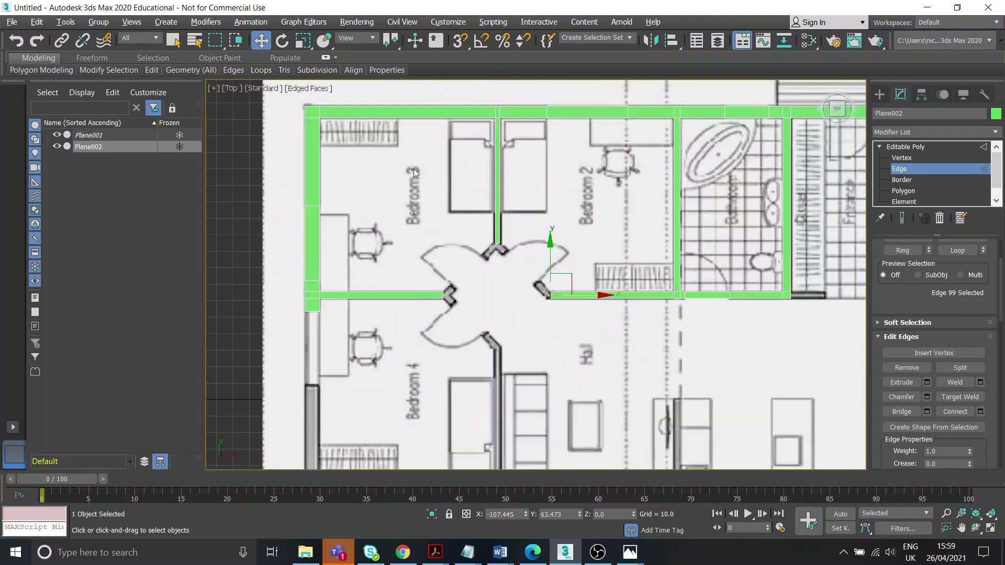
scroll(545, 268, "up", 6)
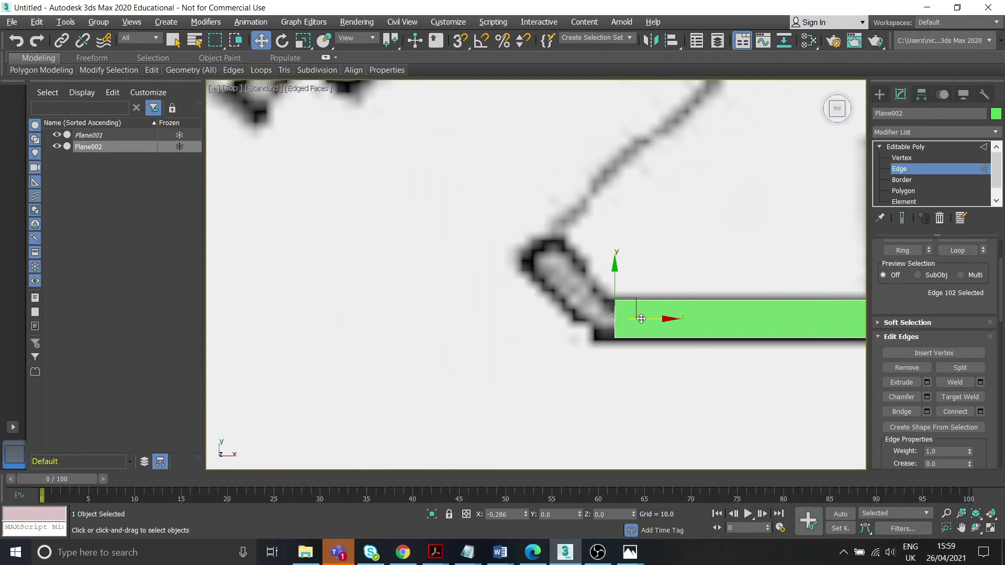
left_click_drag(642, 319, 526, 319, "shift")
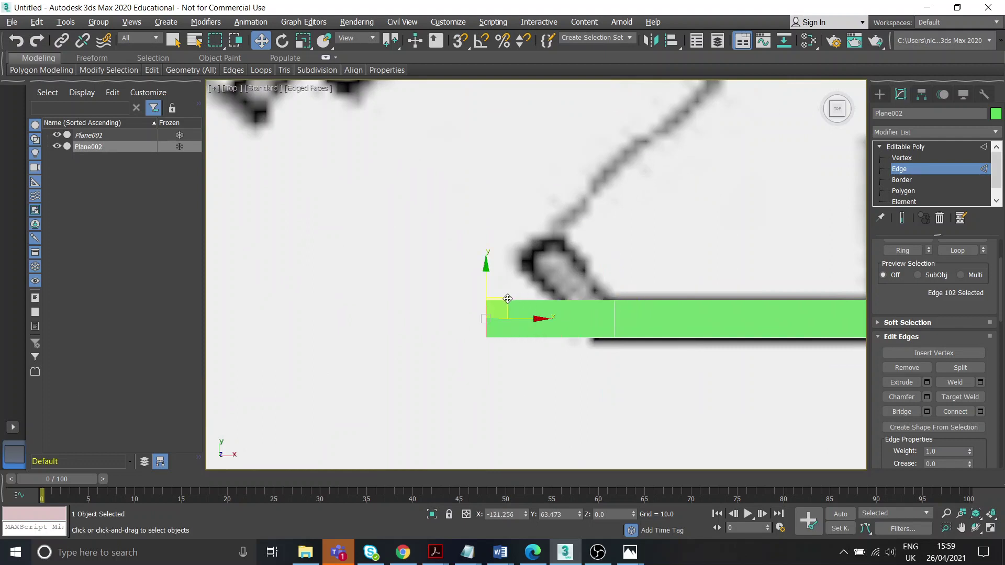
left_click_drag(508, 300, 578, 241)
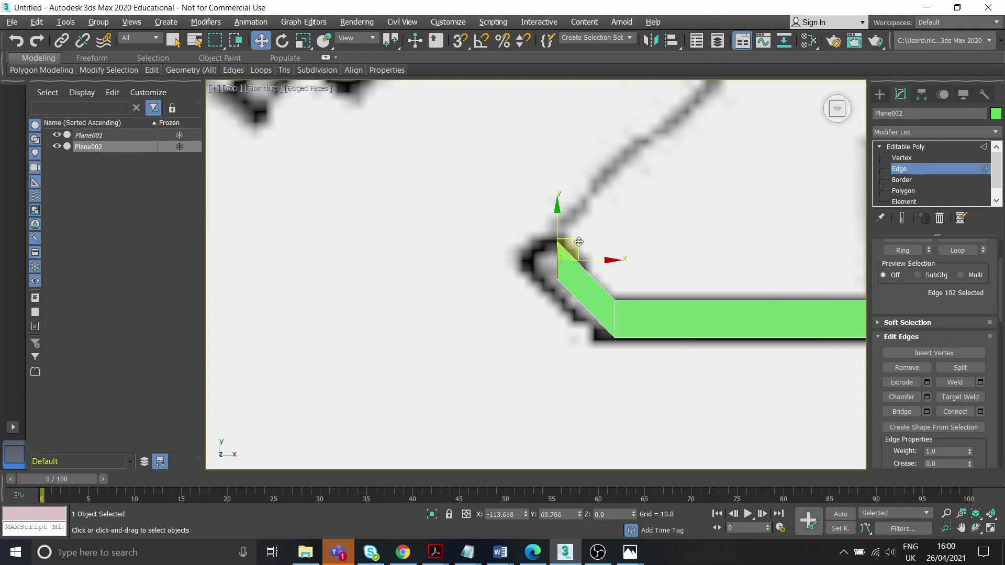
left_click(283, 40)
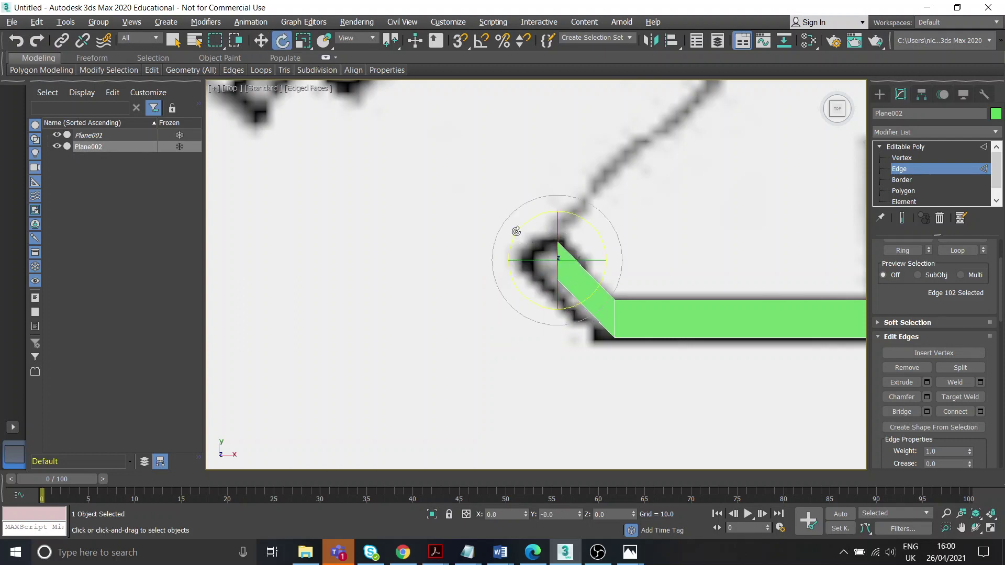
left_click_drag(535, 225, 560, 228)
key("w")
Step: Rotate the joint edge between the hall wall and the angled pier slightly clockwise to even out the pier's thickness
left_click(615, 312)
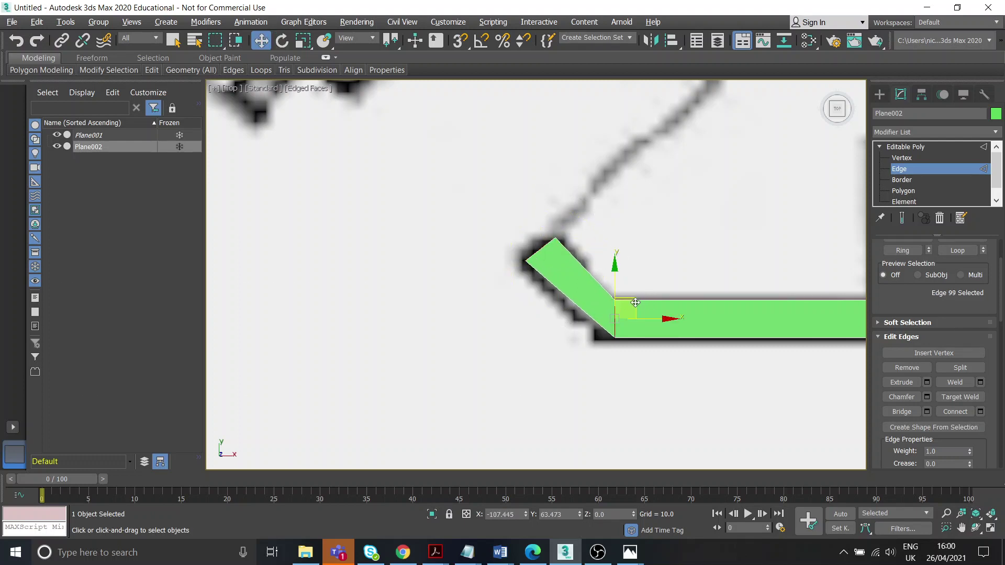
key("e")
left_click_drag(650, 286, 659, 291)
key("w")
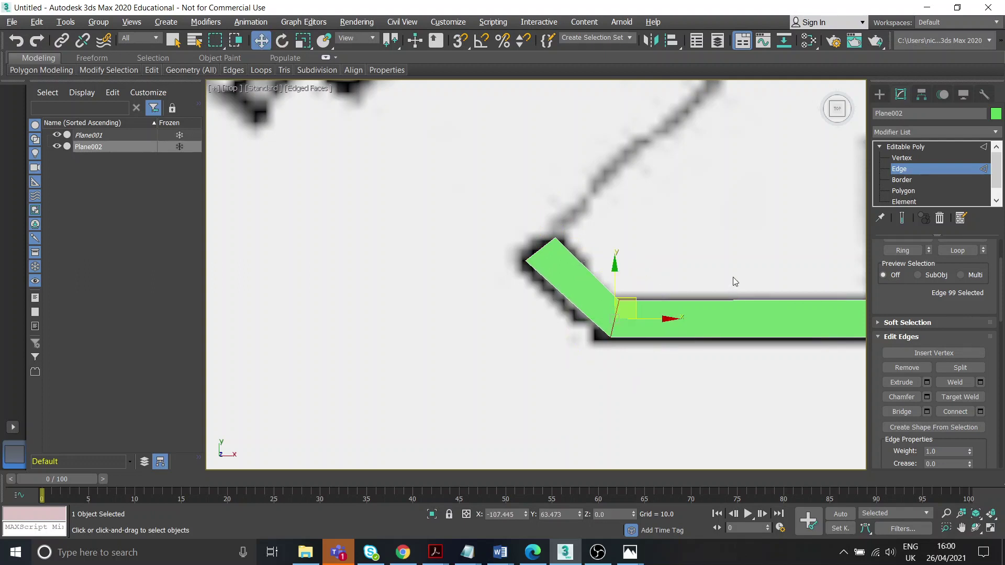
Step: Adjust the two end vertices of Bedroom 2's angled pier to fit its outline on the plan
left_click(910, 158)
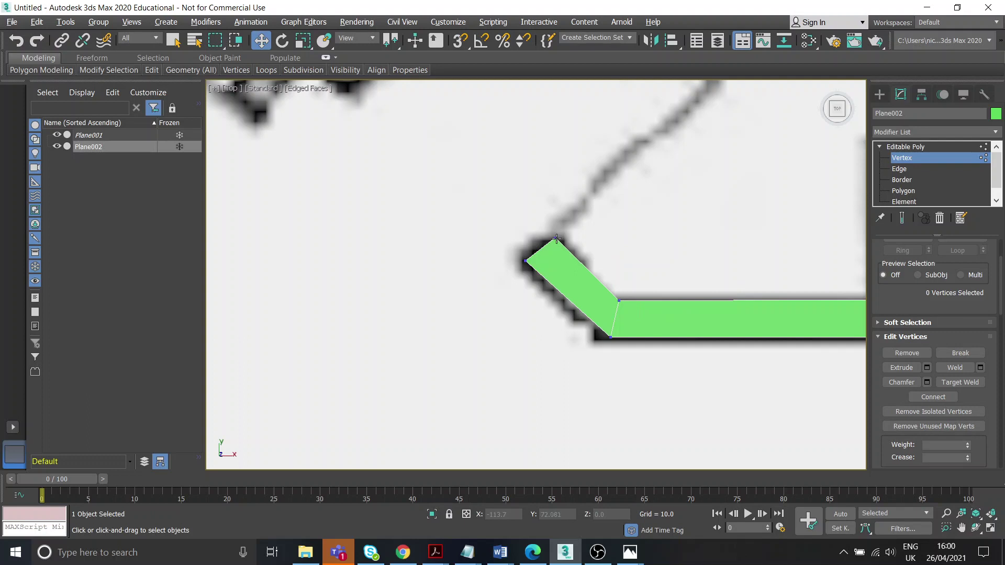
left_click(556, 239)
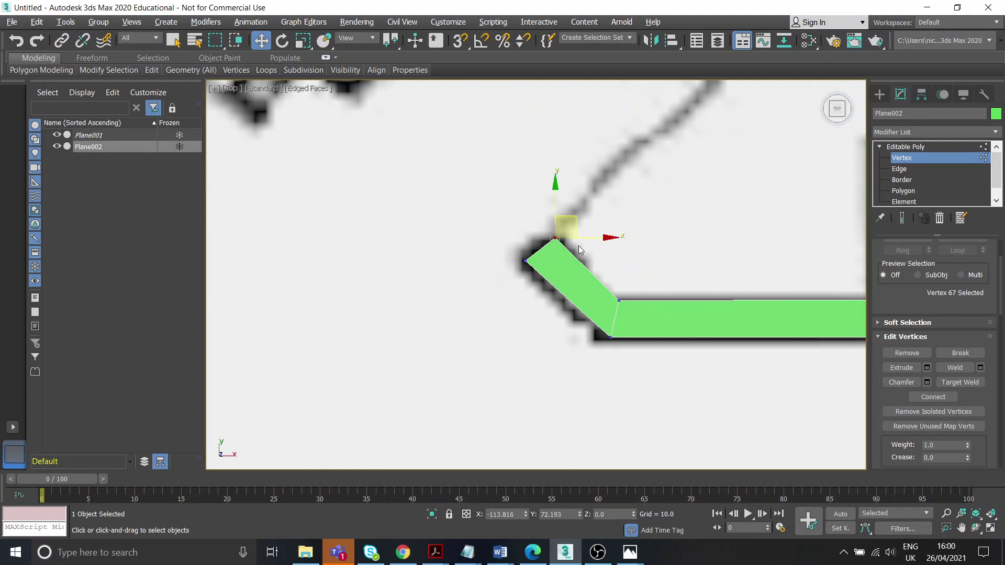
left_click(526, 261, "ctrl")
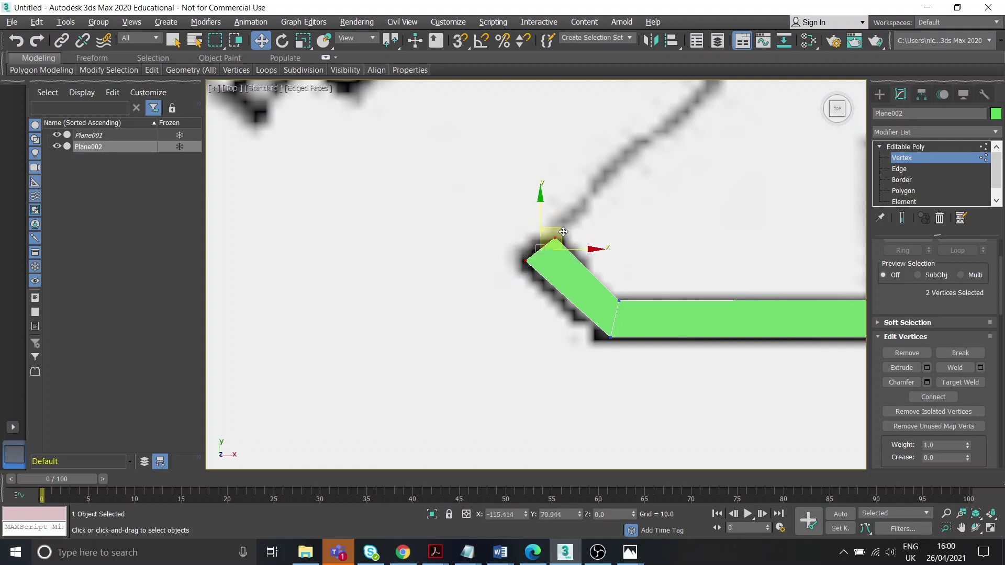
left_click_drag(564, 232, 549, 252)
left_click(526, 262)
left_click(644, 253)
Step: Extrude the Bedroom 3/Bedroom 4 partition's end edge along the upper angled door pier and fit the new end edge to the plan
scroll(631, 276, "down", 4)
mouse_move(631, 276)
middle_mouse_down()
mouse_move(466, 267)
mouse_move(571, 274)
mouse_move(634, 294)
middle_mouse_up()
middle_click_drag(413, 175, 484, 208)
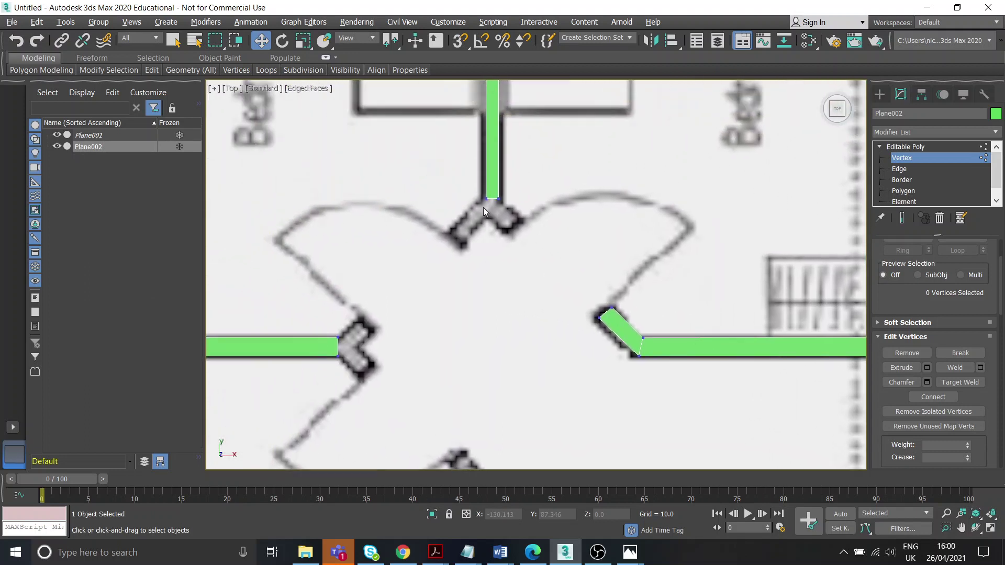
scroll(483, 208, "up", 2)
scroll(495, 238, "down", 2)
middle_click_drag(346, 367, 436, 307)
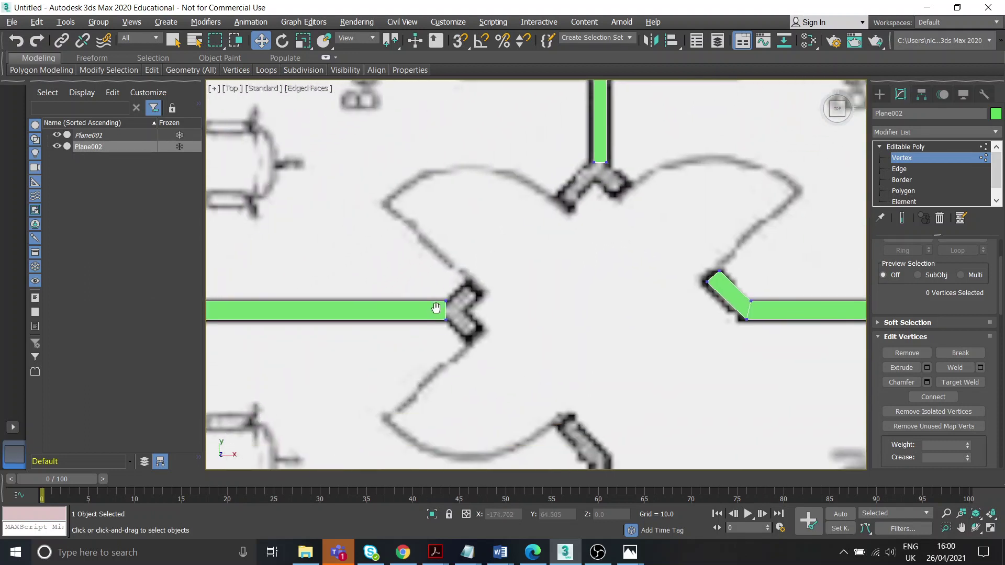
scroll(436, 308, "up", 4)
left_click(901, 179)
left_click(900, 169)
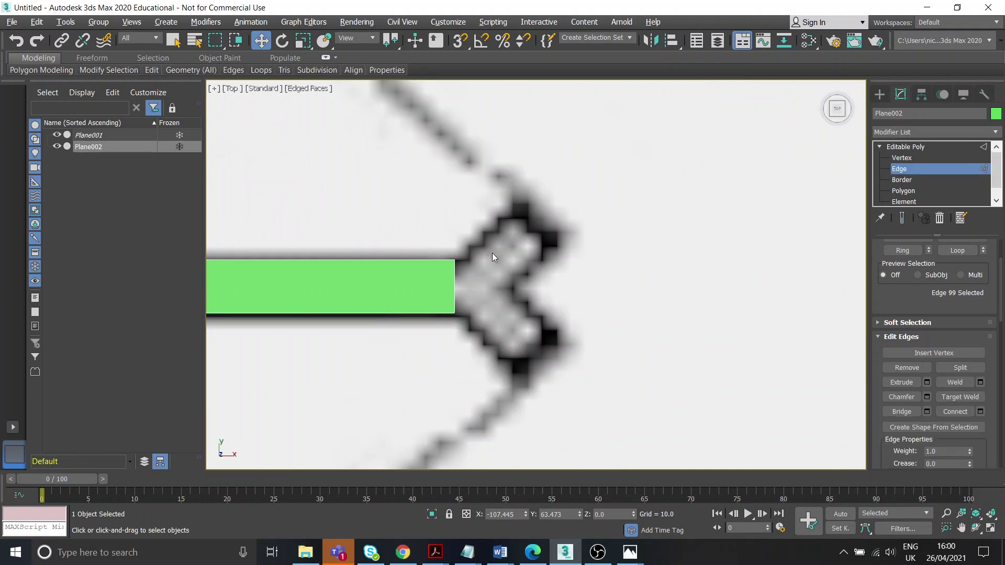
left_click_drag(456, 283, 527, 172, "shift")
key("e")
key("w")
left_click_drag(542, 214, 561, 207)
Step: Connect the upper pier's long edges and extrude its inner lower edge along the lower angled pier to about X -166.2, Y 58.4
left_click(485, 234, "ctrl")
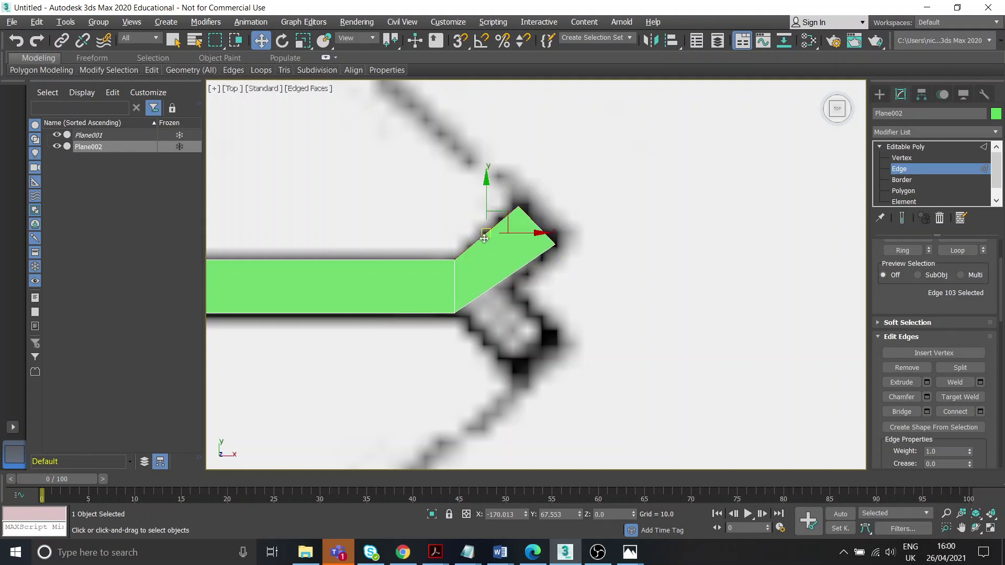
left_click(957, 412)
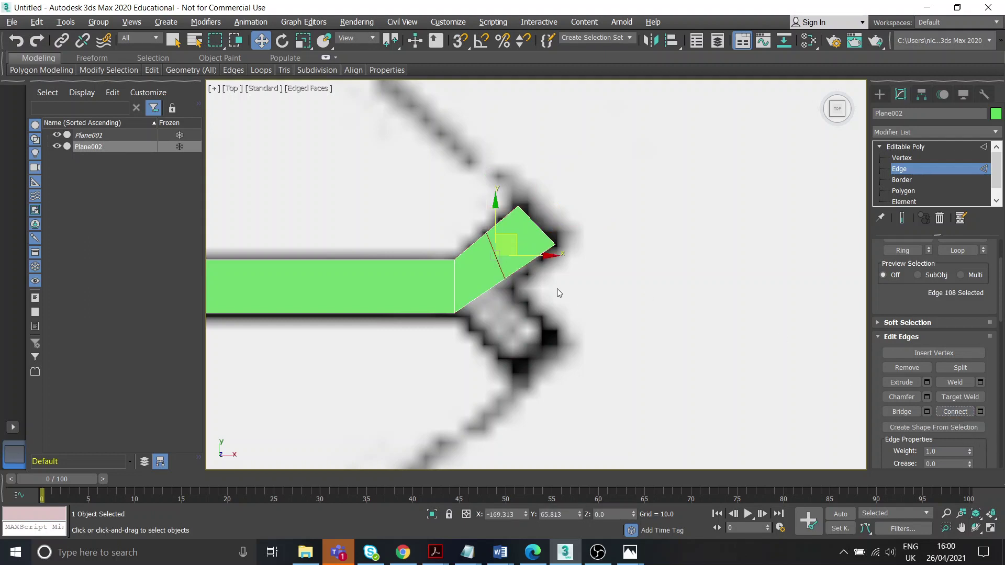
left_click(498, 286)
left_click_drag(502, 276, 558, 333, "shift")
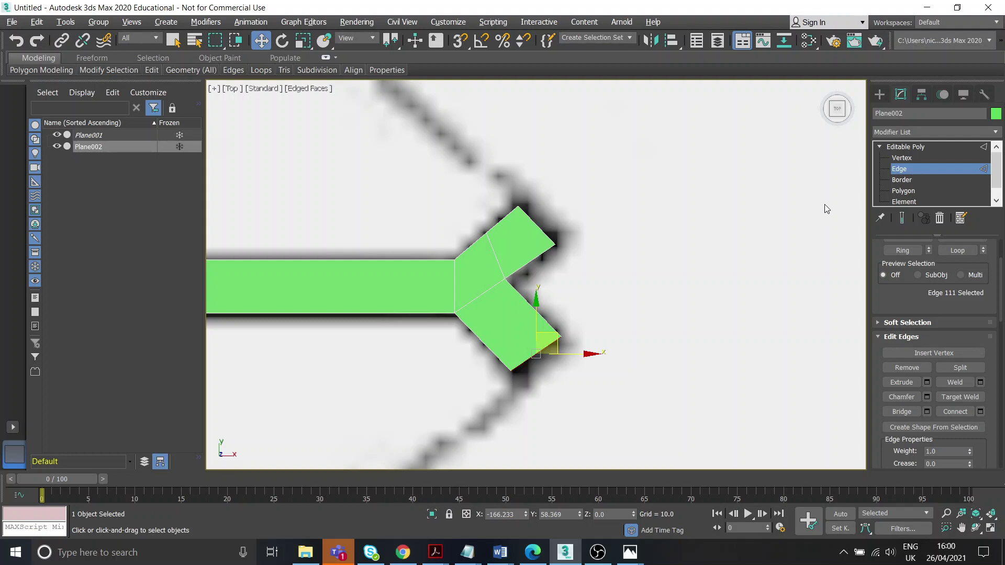
Step: Move the inner vertex where the two angled piers meet to about X -166.7, Y 63.0
left_click(901, 158)
left_click(505, 279)
left_click_drag(505, 279, 530, 292)
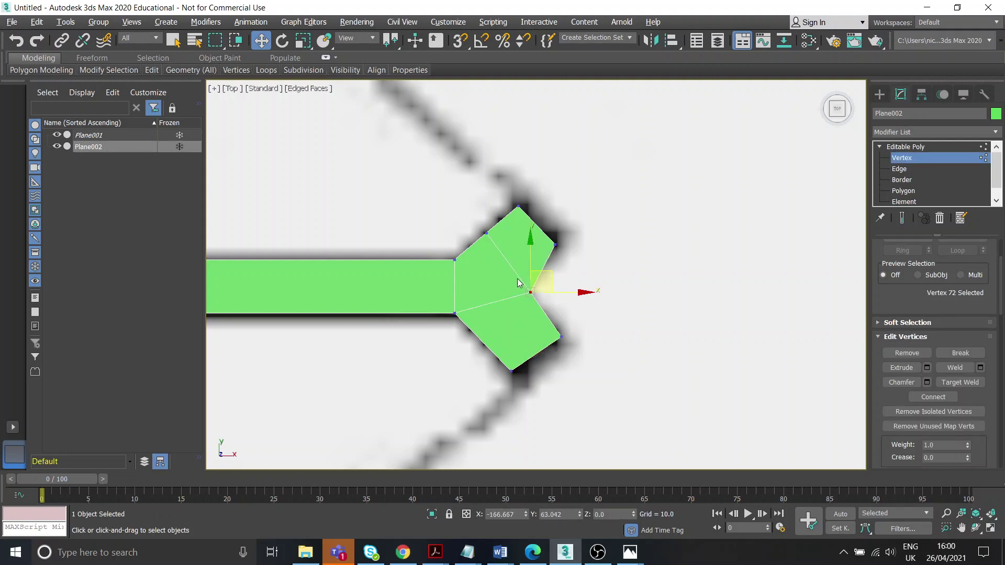
Step: Shift the inner vertex joining the two angled piers inward to the notch of the plan outline, and clear the vertex selection
key("ctrl+z")
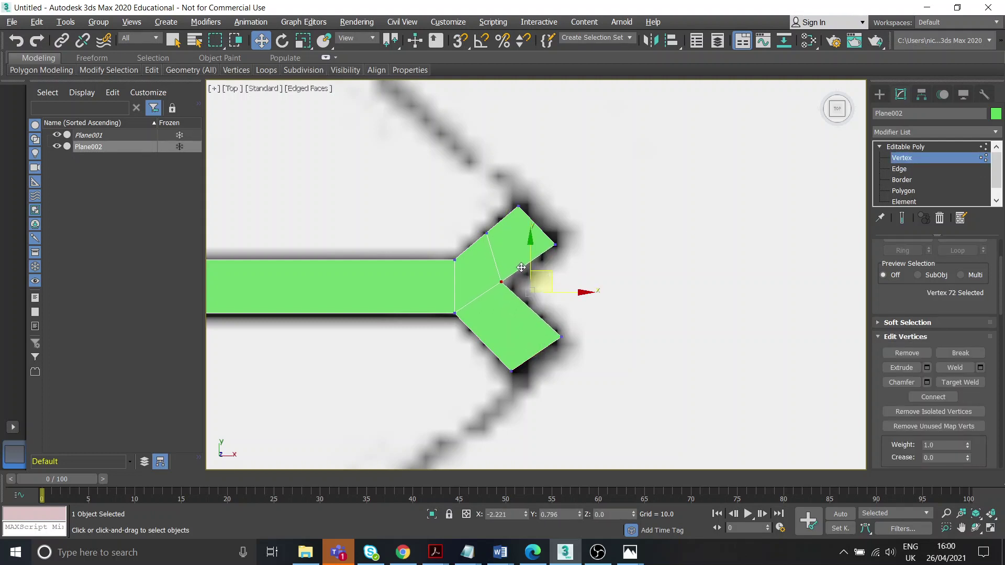
left_click_drag(539, 317, 580, 321)
left_click(538, 327)
scroll(527, 288, "down", 2)
left_click(574, 282)
Step: Examine the traced walls around the bedroom doors and the whole floor plan for wall sections not yet modelled
scroll(574, 282, "down", 6)
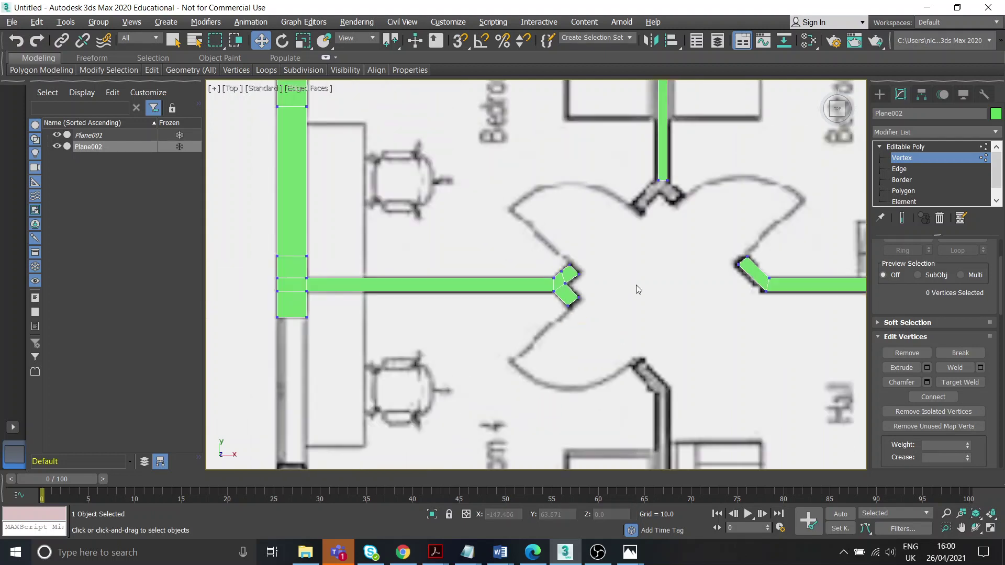
scroll(539, 274, "down", 2)
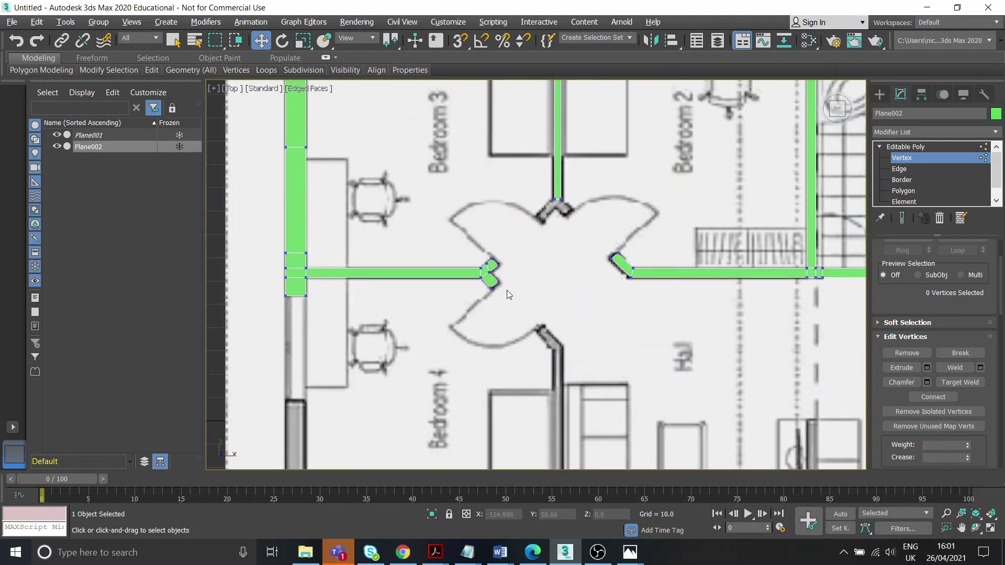
scroll(507, 294, "up", 5)
scroll(546, 249, "down", 5)
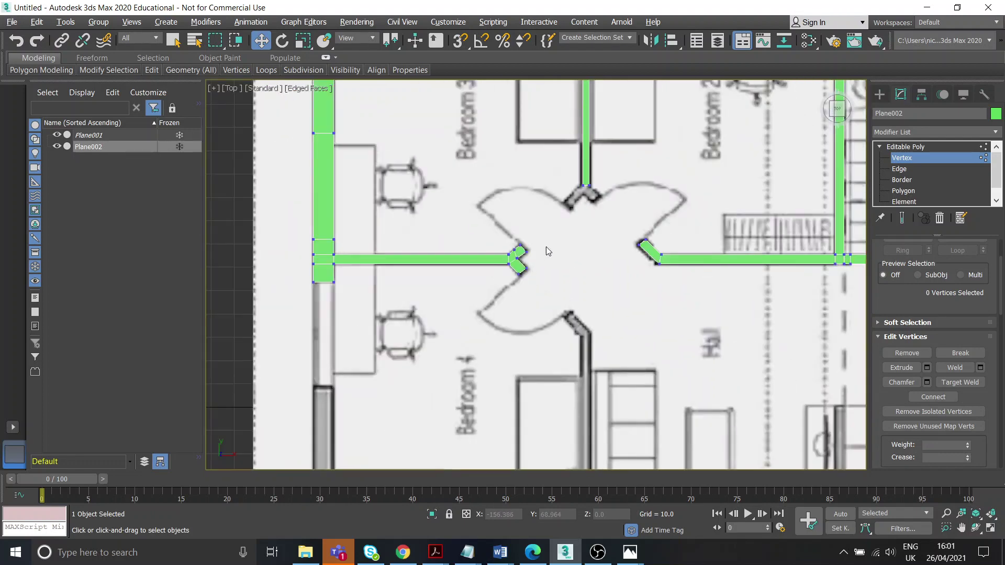
middle_click_drag(492, 309, 489, 224)
scroll(489, 225, "down", 4)
middle_click_drag(612, 257, 453, 256)
middle_click_drag(686, 299, 680, 299)
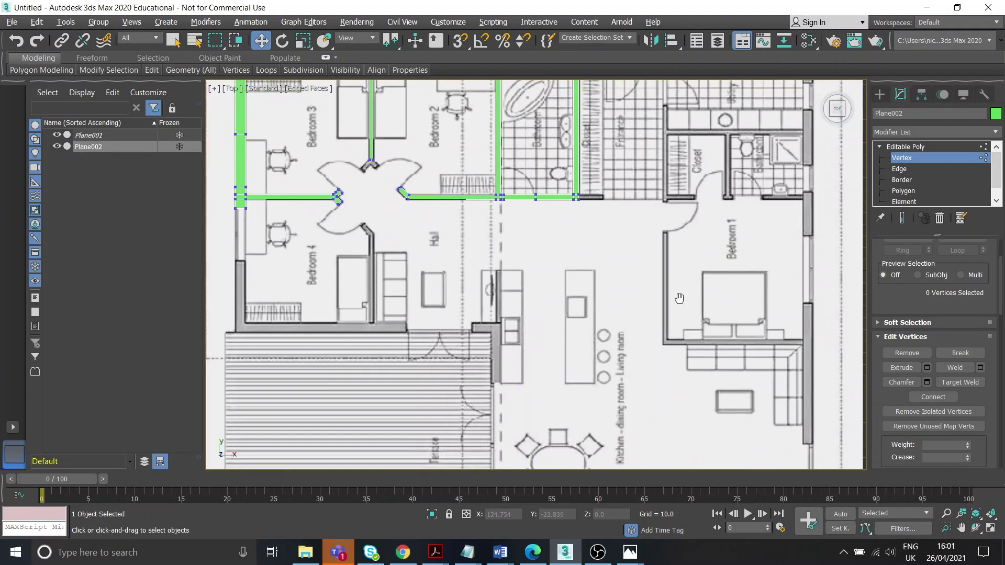
scroll(680, 299, "down", 2)
middle_click_drag(776, 356, 772, 342)
middle_click_drag(650, 299, 644, 296)
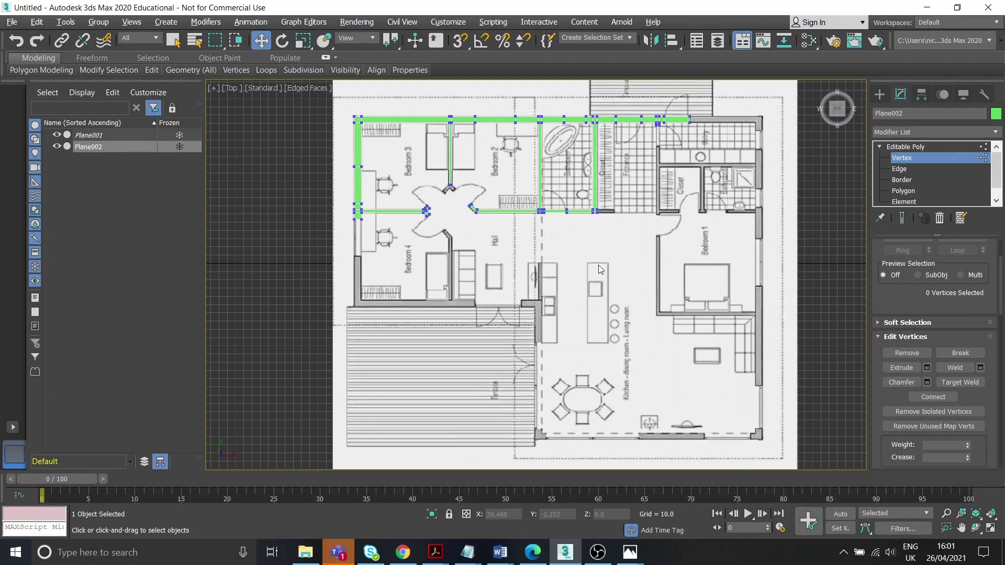
middle_click_drag(592, 264, 568, 262)
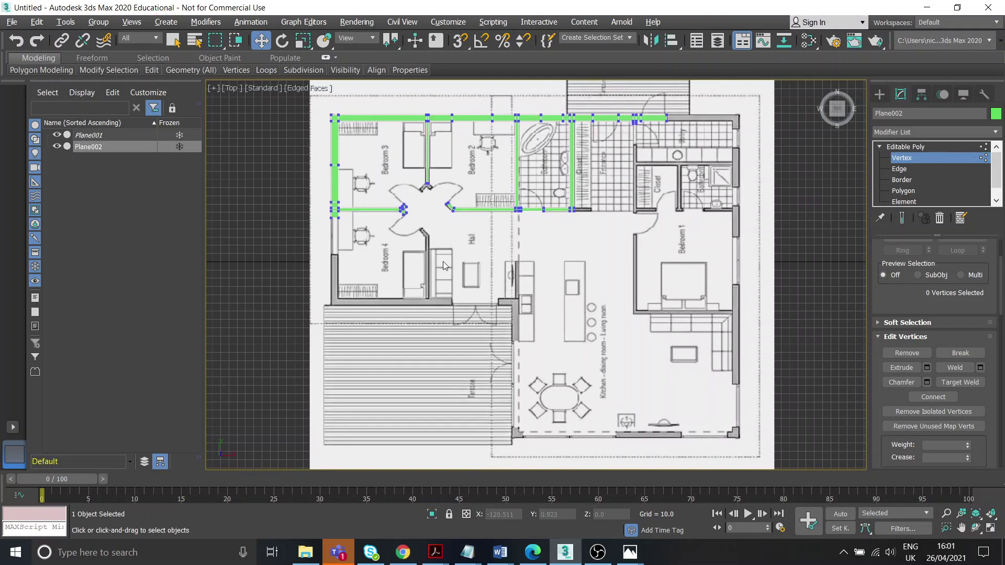